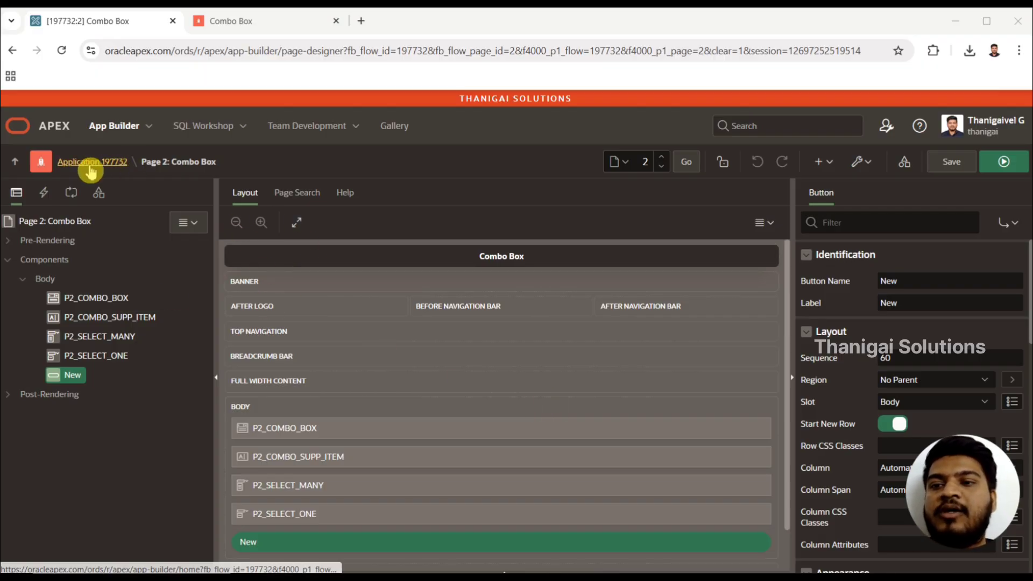
# - Open the list of themes in the application's shared components
pyautogui.click(107, 167)
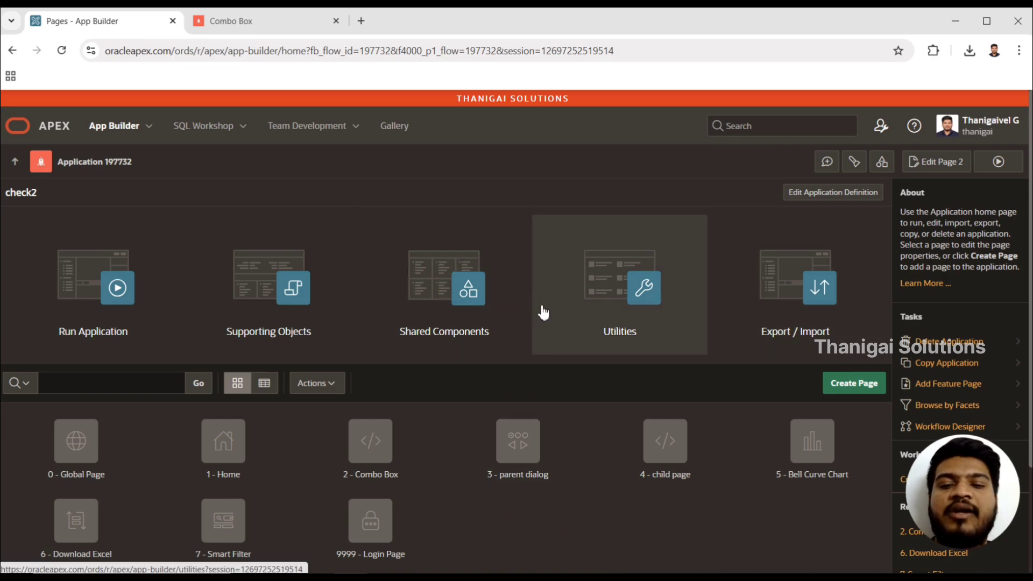
pyautogui.click(458, 306)
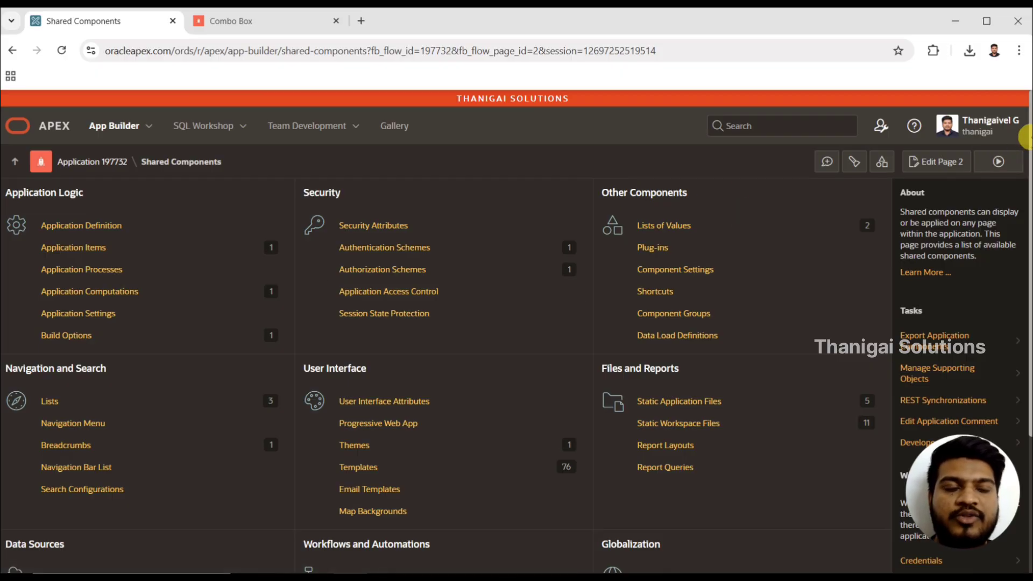
pyautogui.scroll(-2, 1025, 161)
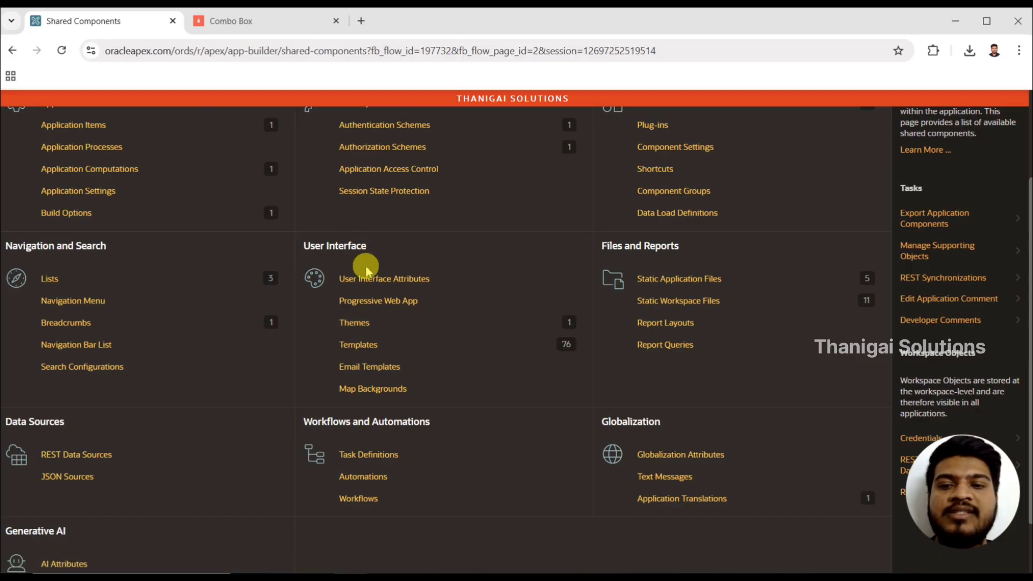
pyautogui.click(359, 332)
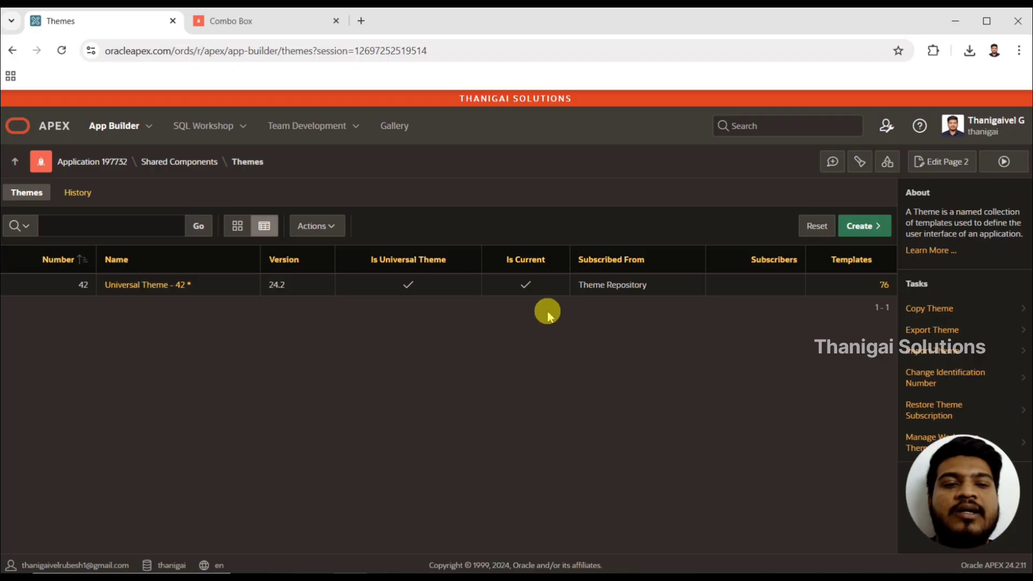
pyautogui.click(875, 228)
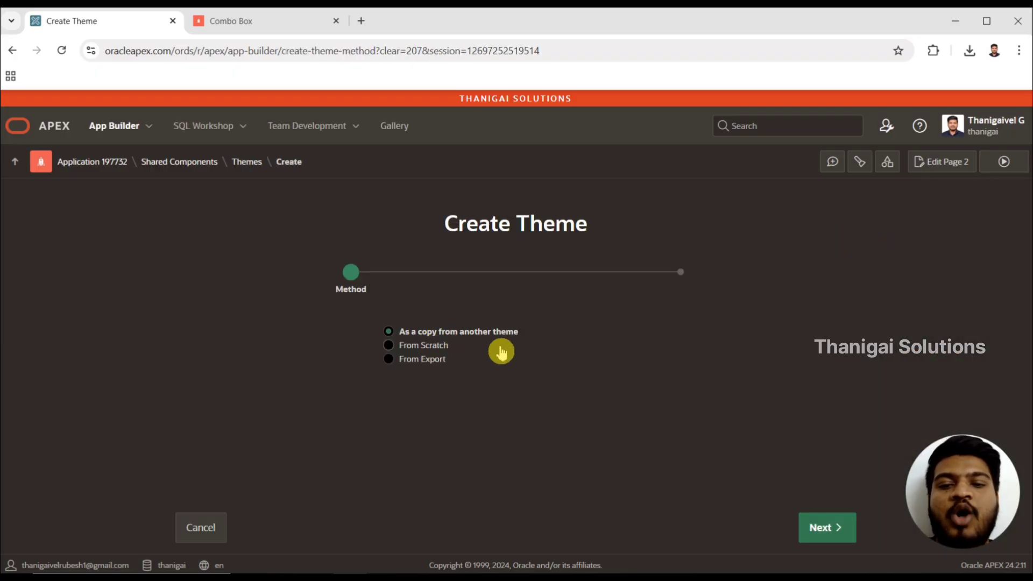
pyautogui.click(422, 360)
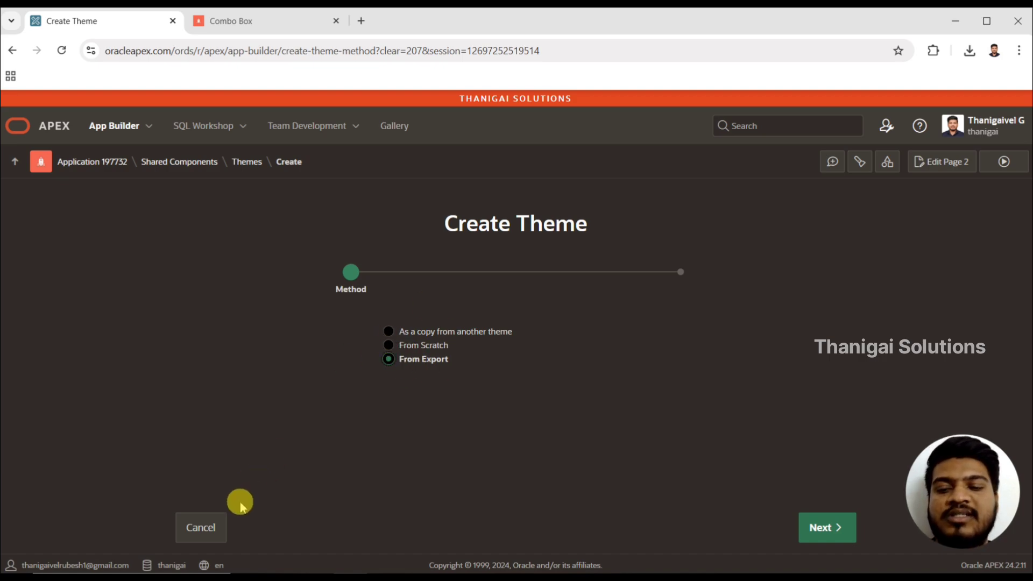
pyautogui.click(204, 531)
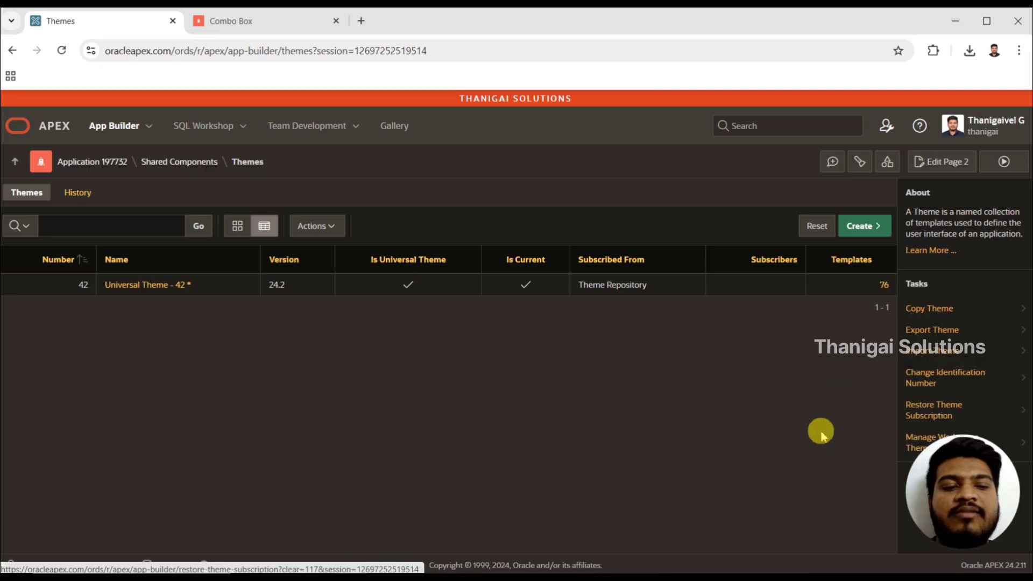
# - Open the Universal Theme - 42 definition and examine its name, identifier, navigation type, and JavaScript and CSS file URLs
pyautogui.click(180, 293)
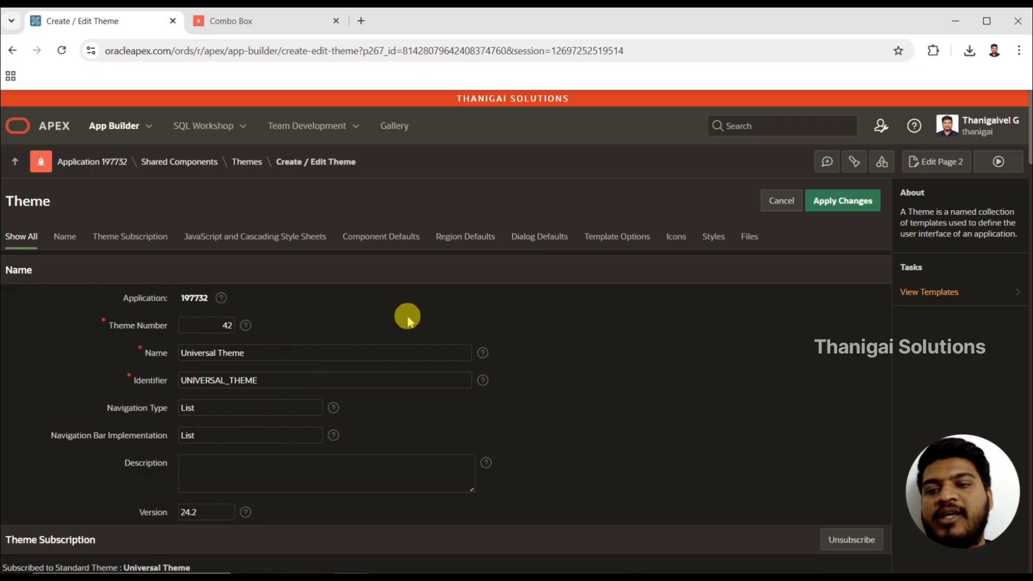
pyautogui.click(283, 354)
pyautogui.doubleClick(243, 353)
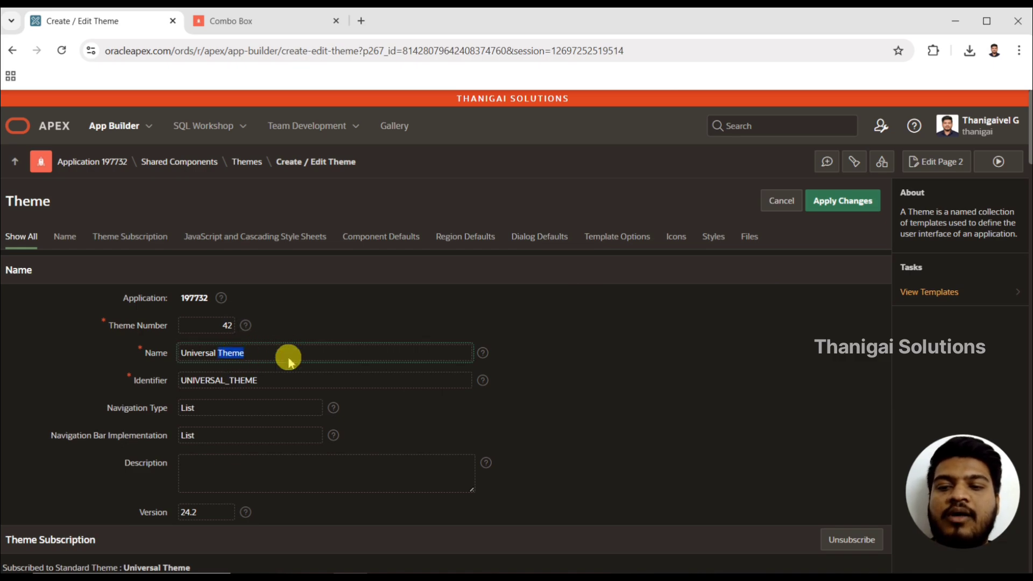
pyautogui.doubleClick(268, 378)
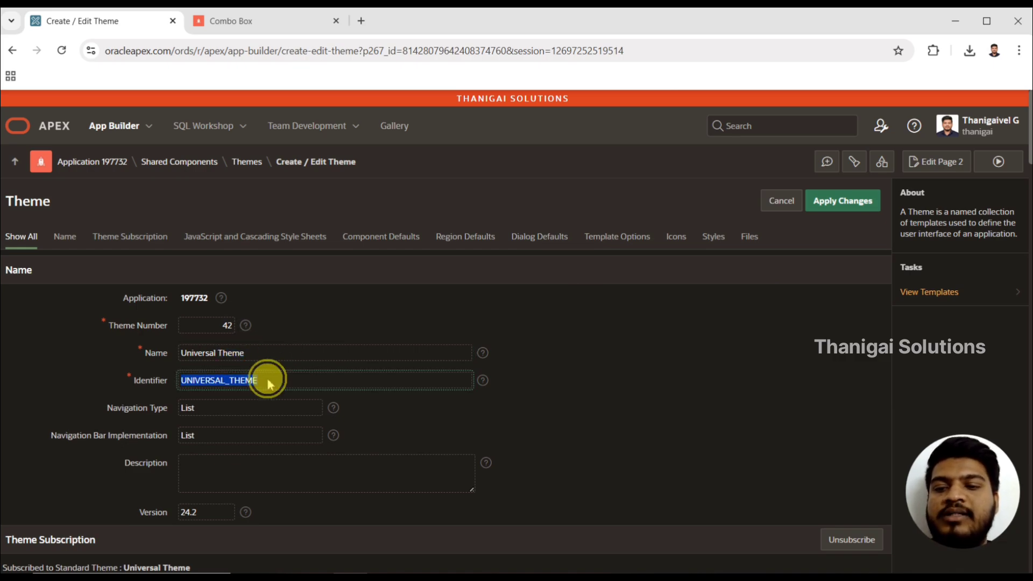
pyautogui.doubleClick(241, 405)
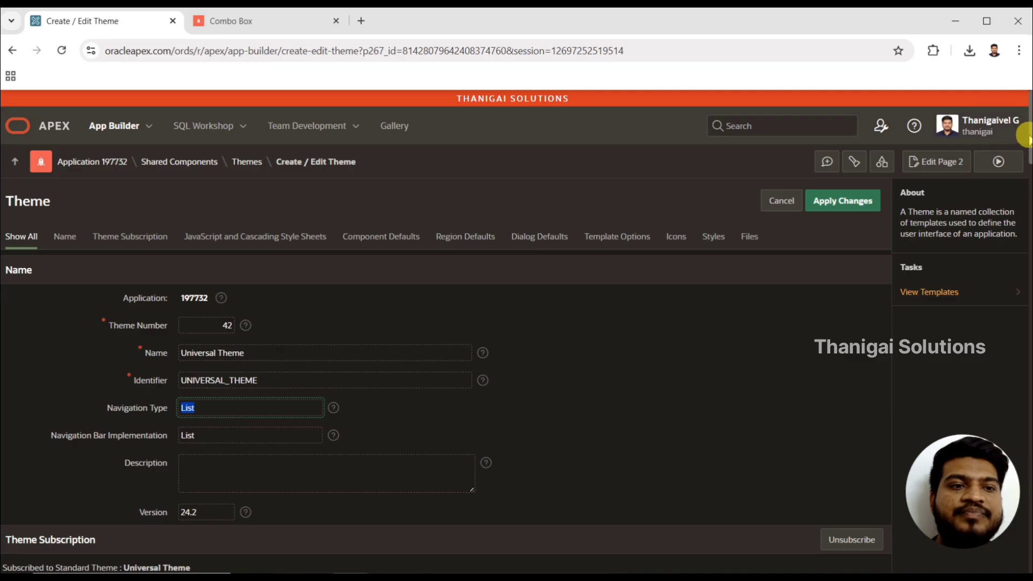
pyautogui.moveTo(1025, 141); pyautogui.dragTo(1023, 190)
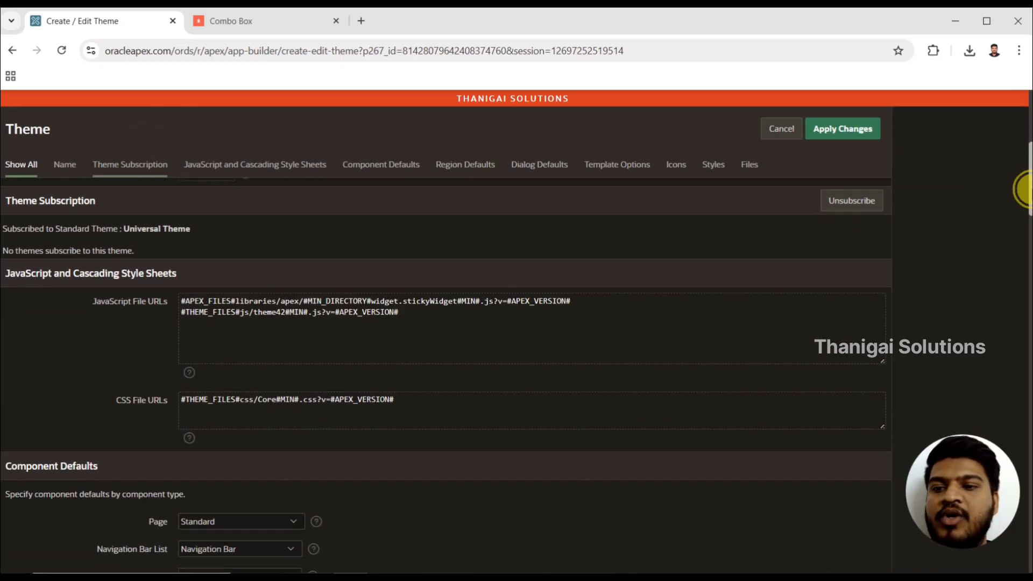
pyautogui.click(437, 317)
pyautogui.hotkey('ctrl', 'a')
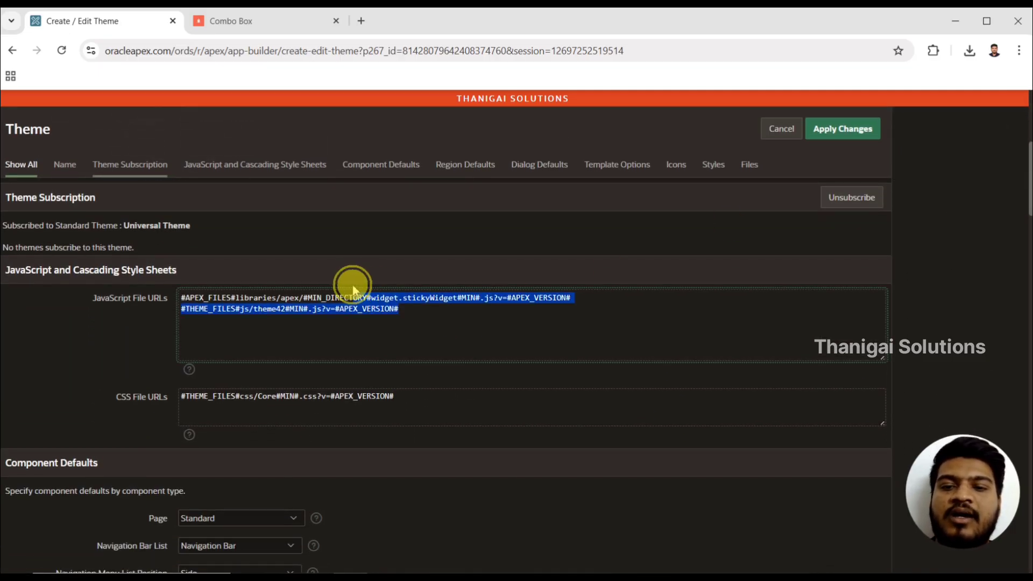
pyautogui.click(383, 327)
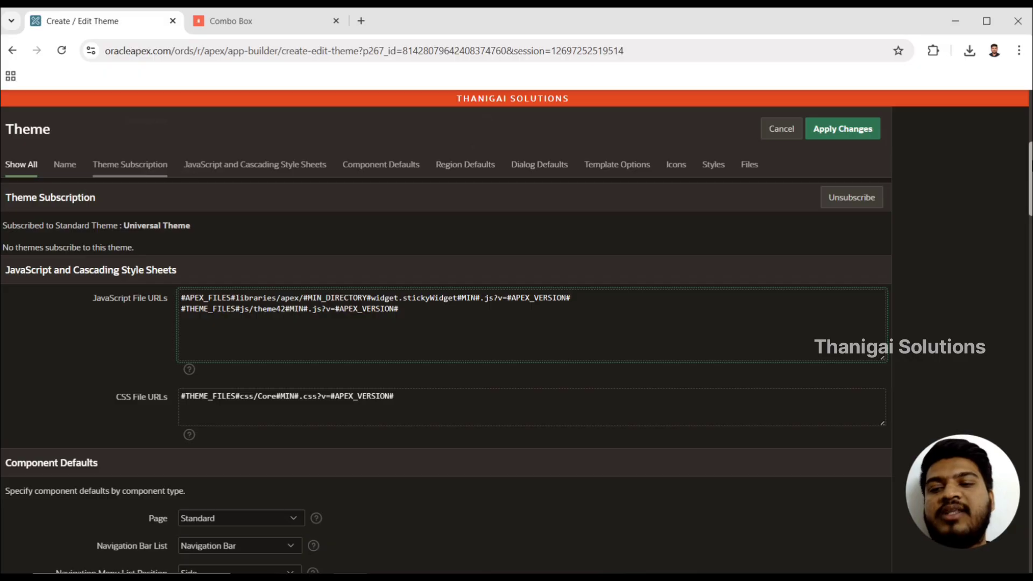
# - Examine the theme's component defaults, including the template choices available for Page and Button
pyautogui.moveTo(1026, 161); pyautogui.dragTo(1025, 200)
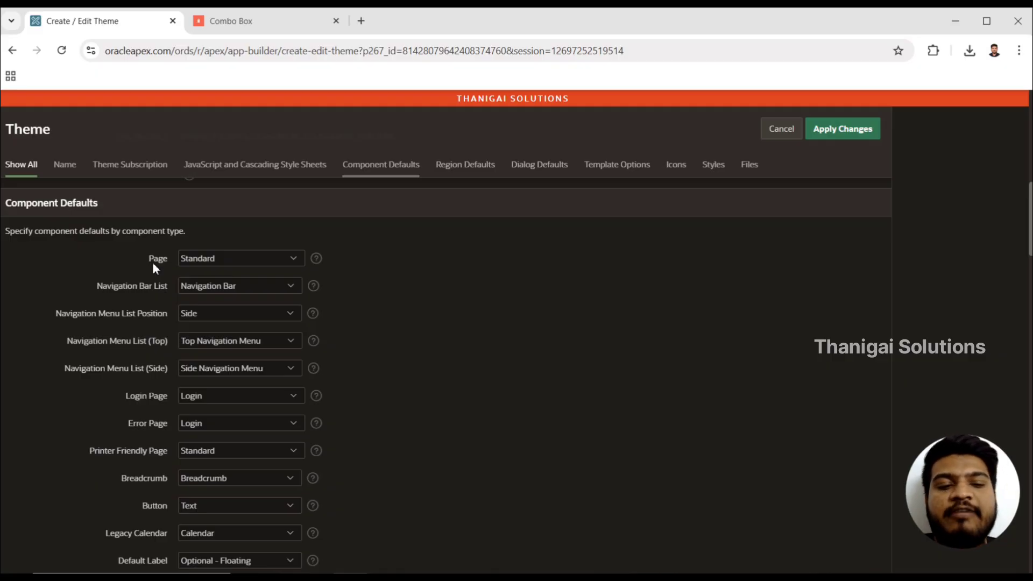
pyautogui.click(164, 265)
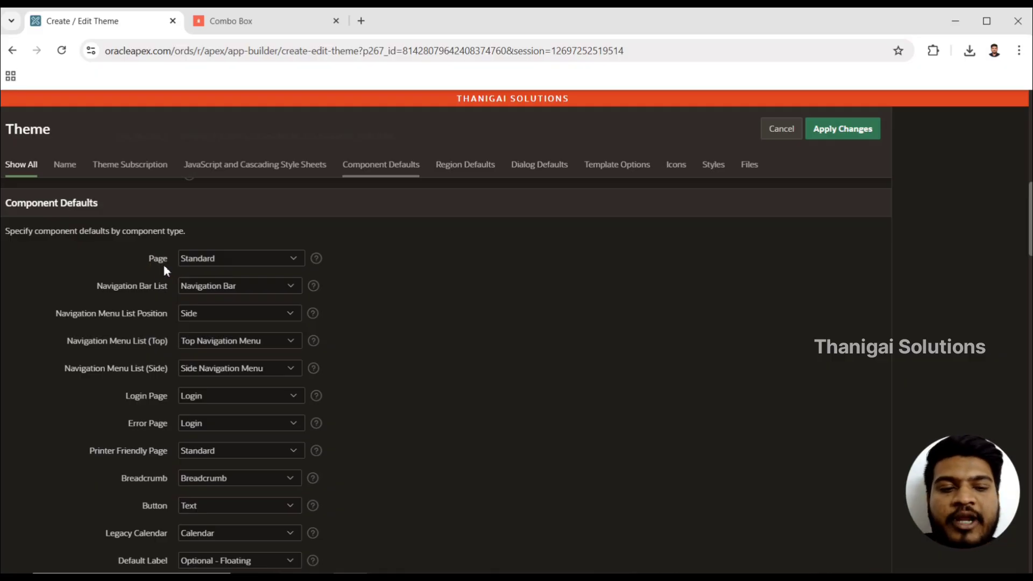
pyautogui.click(197, 261)
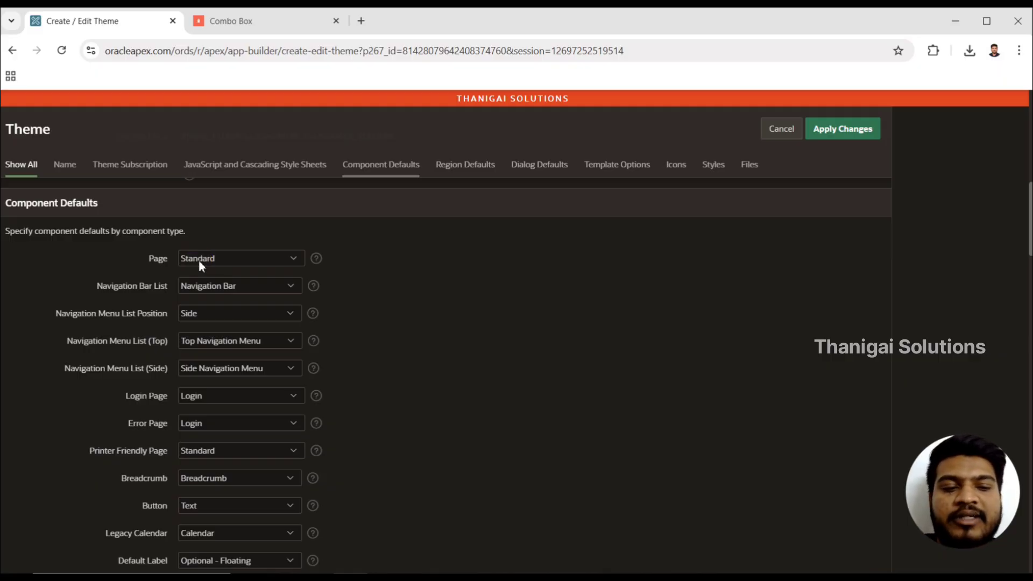
pyautogui.click(199, 260)
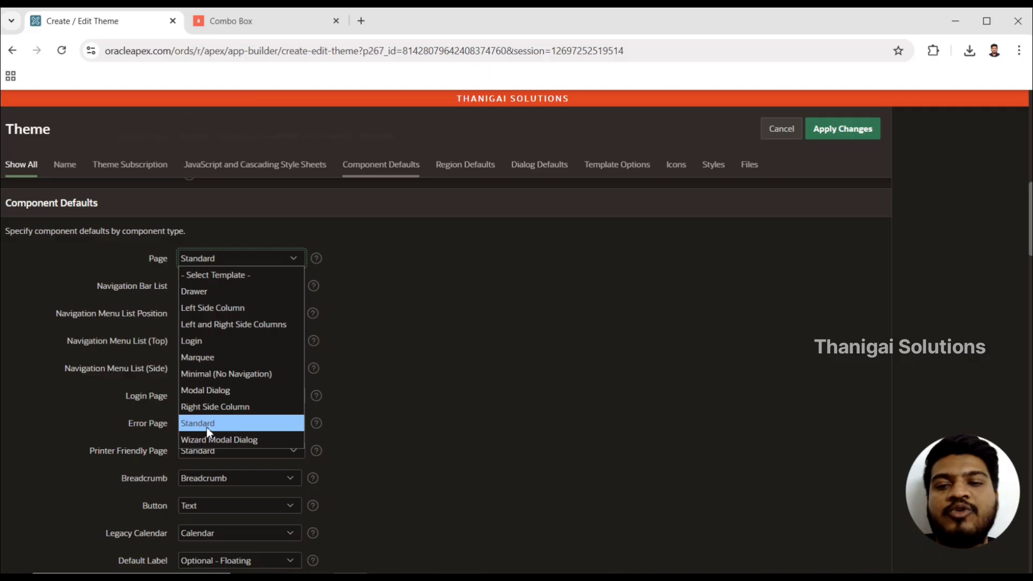
pyautogui.click(336, 412)
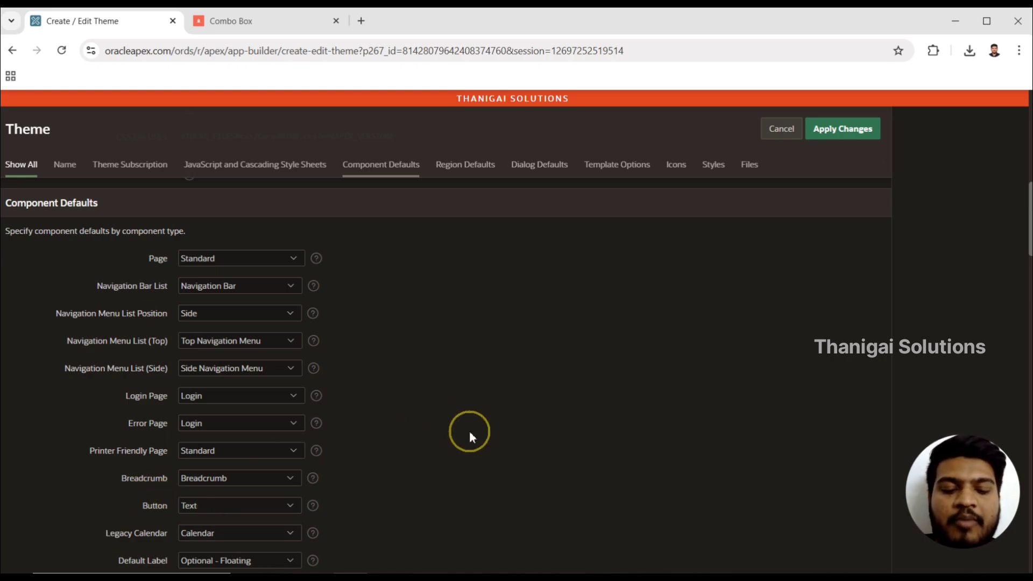
pyautogui.scroll(-3, 472, 437)
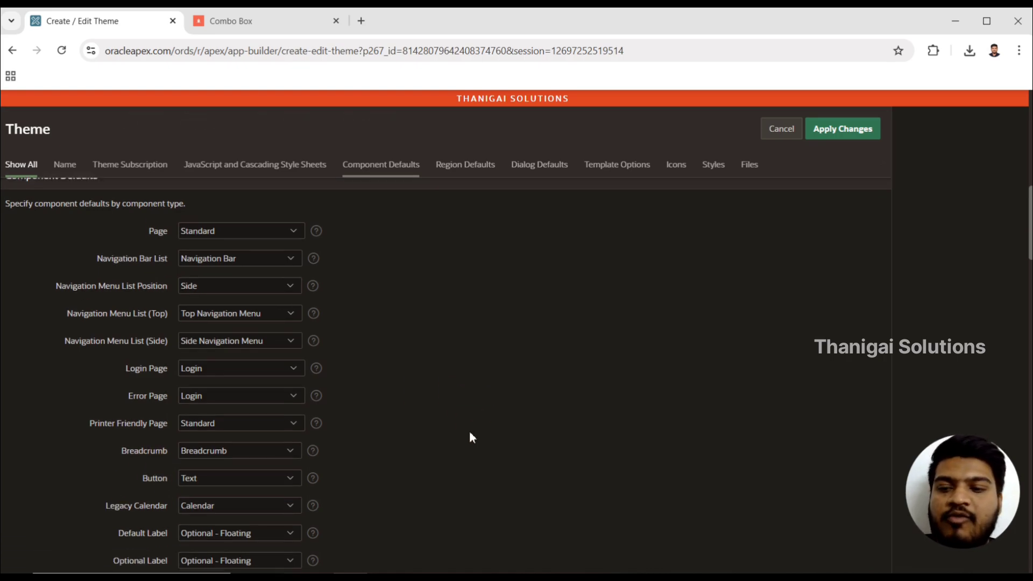
pyautogui.click(267, 341)
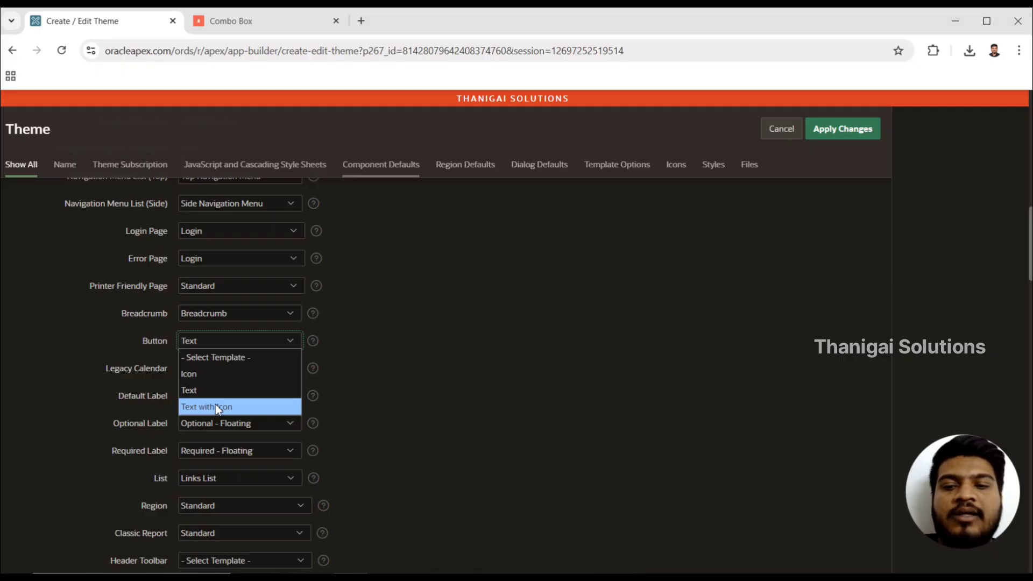
pyautogui.click(330, 381)
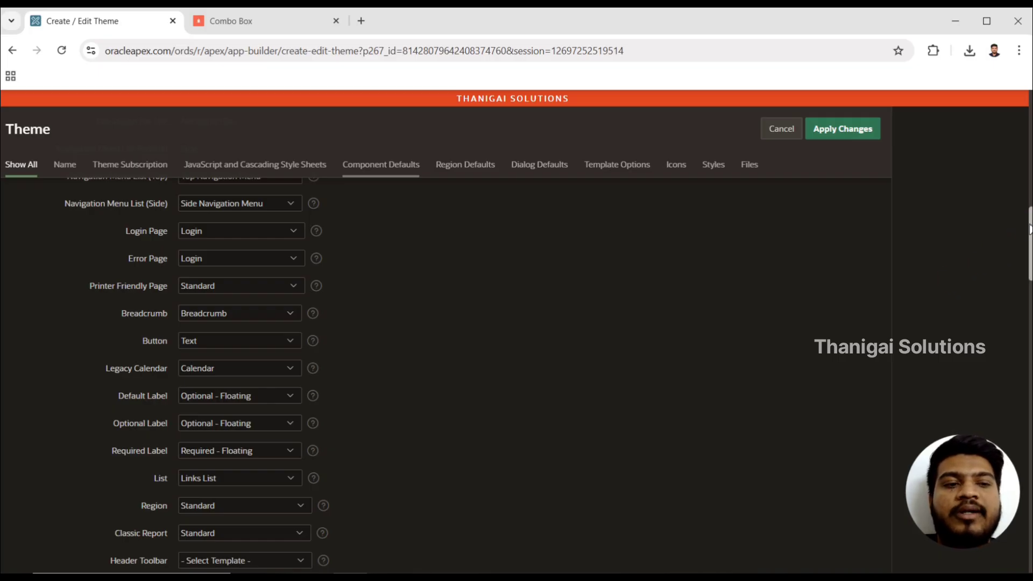
# - Review the theme's dialog defaults and template options, and check the choices for the current theme style
pyautogui.scroll(-10, 1030, 228)
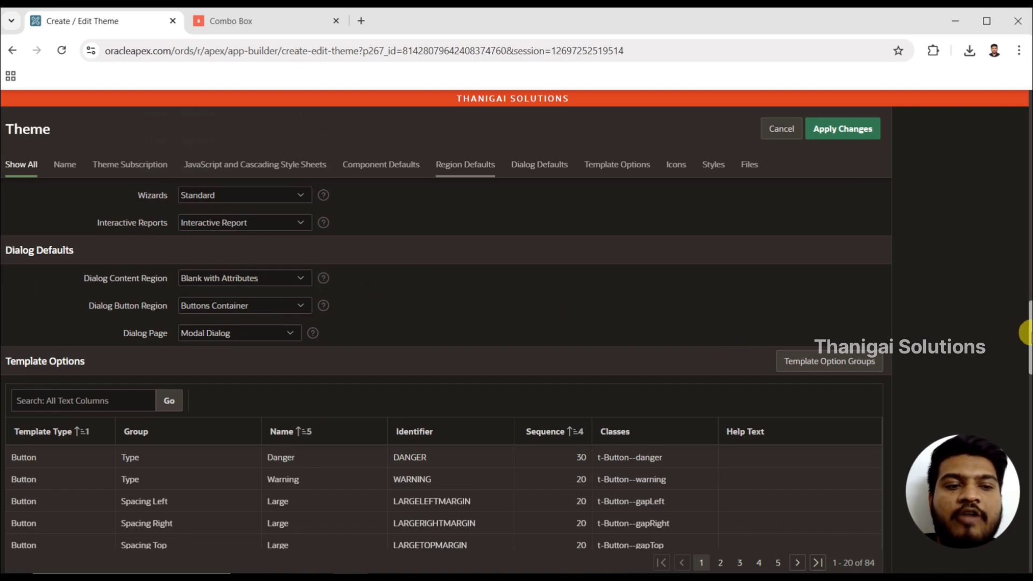
pyautogui.moveTo(1026, 334); pyautogui.dragTo(1021, 357)
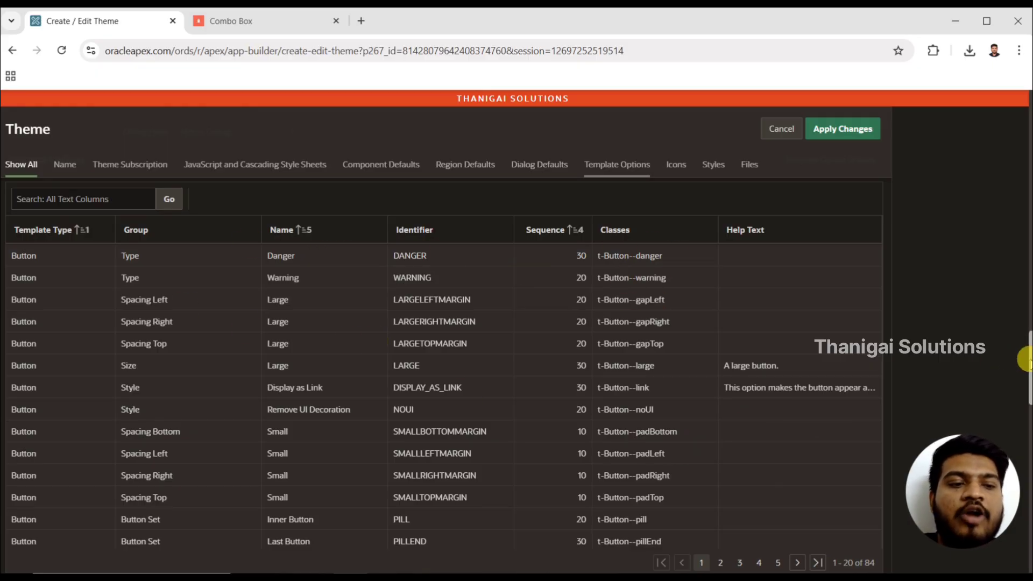
pyautogui.moveTo(1026, 359); pyautogui.dragTo(1026, 469)
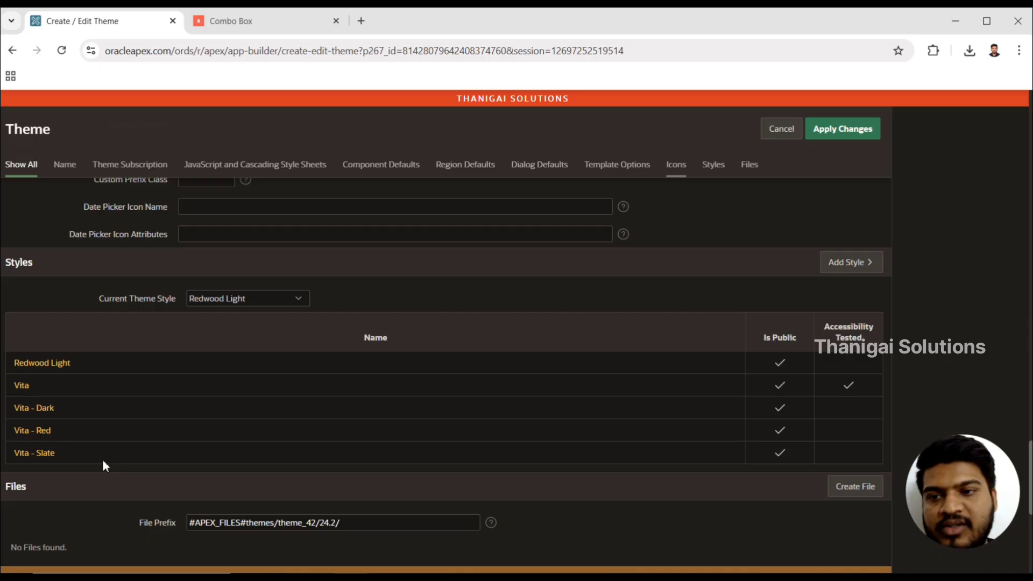
pyautogui.click(233, 306)
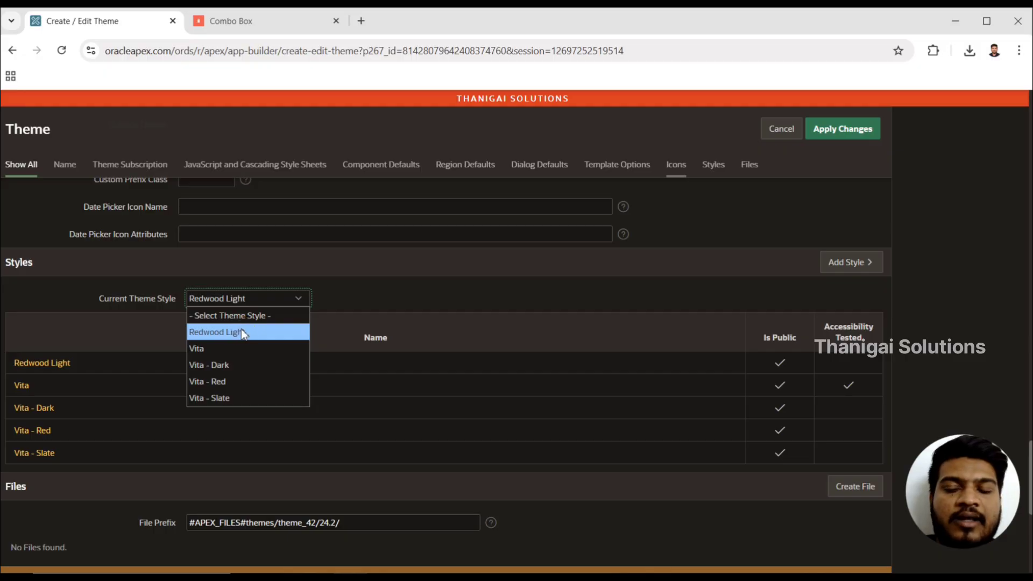
pyautogui.click(235, 366)
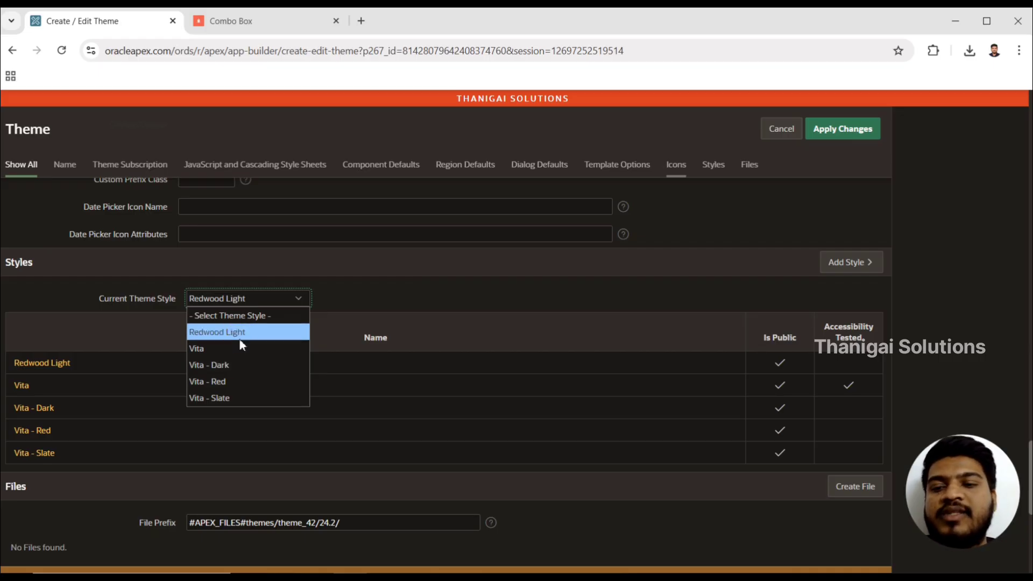
pyautogui.click(353, 308)
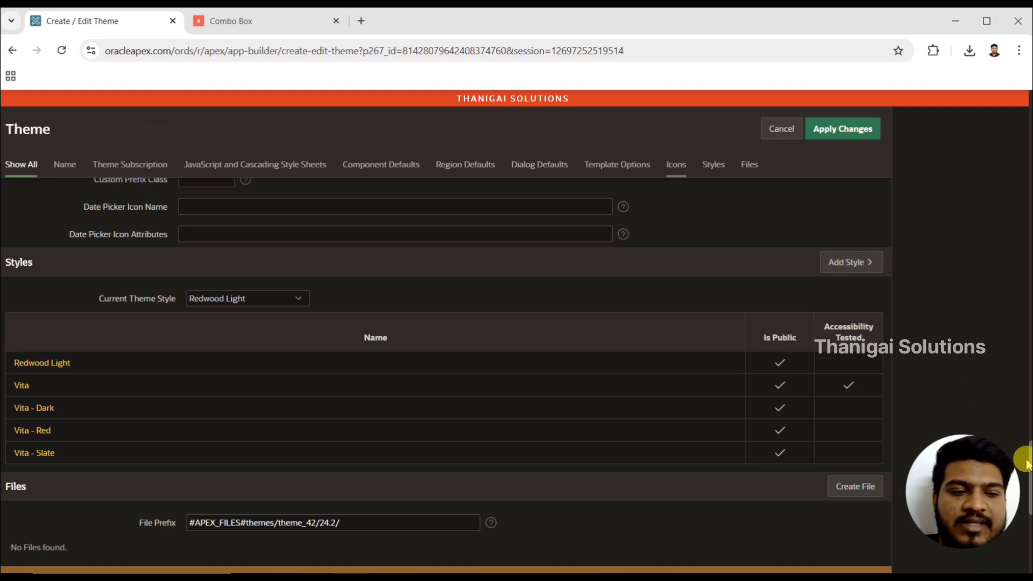
# - Return to the application home, run the application, and show its Combo Box page with the navigation menu collapsed
pyautogui.moveTo(1025, 462); pyautogui.dragTo(1029, 126)
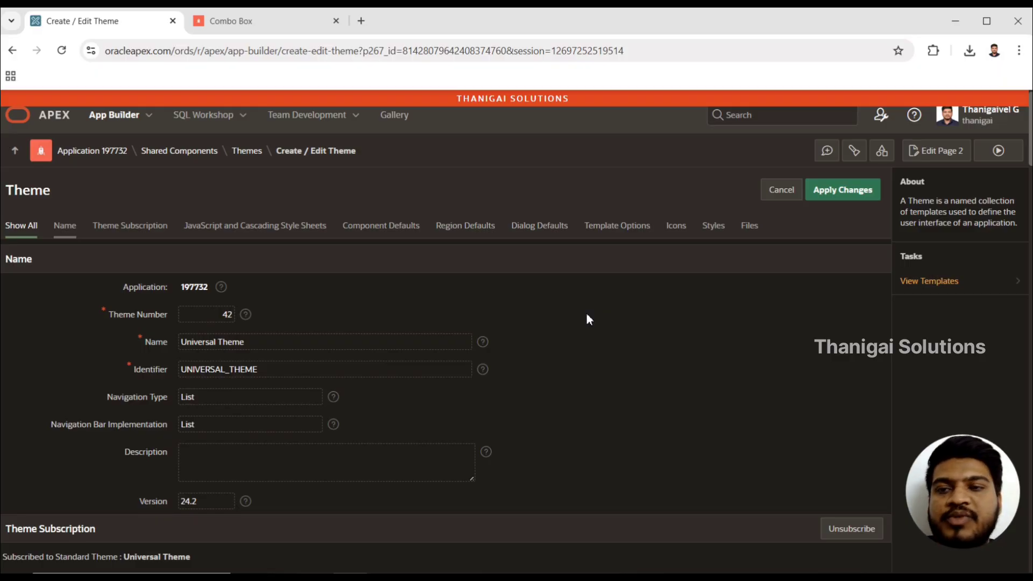
pyautogui.click(104, 152)
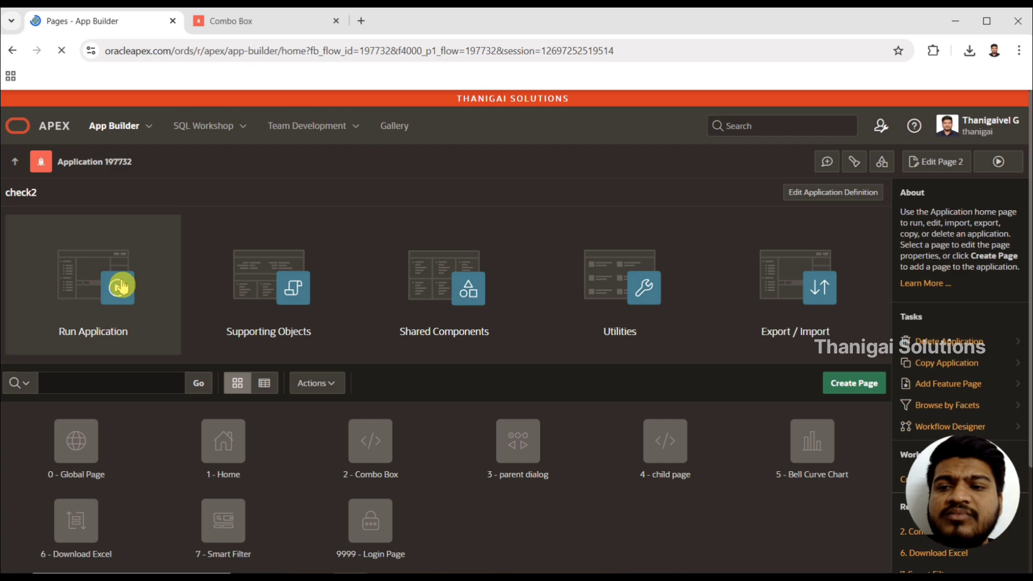
pyautogui.click(123, 281)
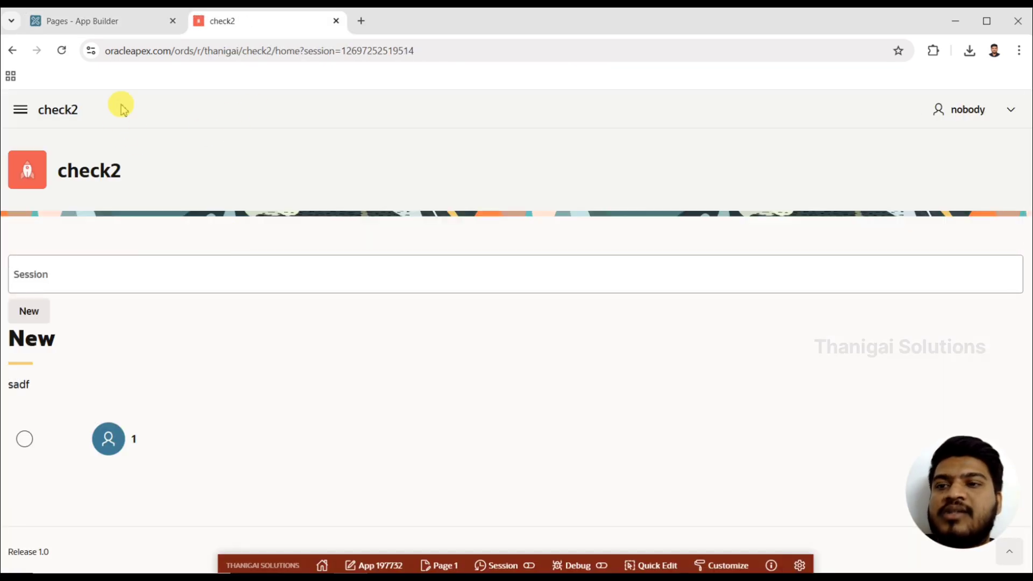
pyautogui.click(20, 109)
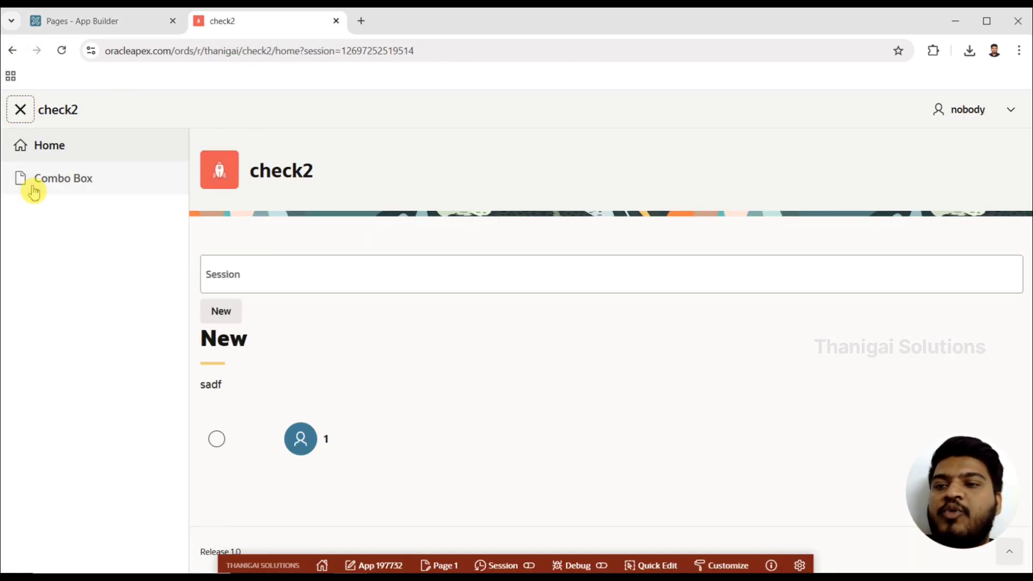
pyautogui.click(34, 191)
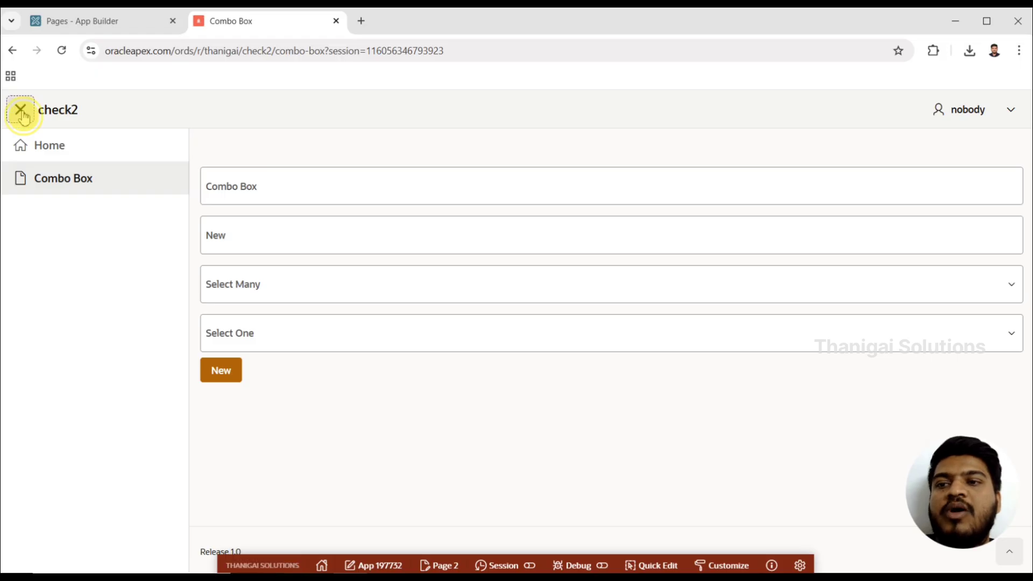
pyautogui.click(21, 113)
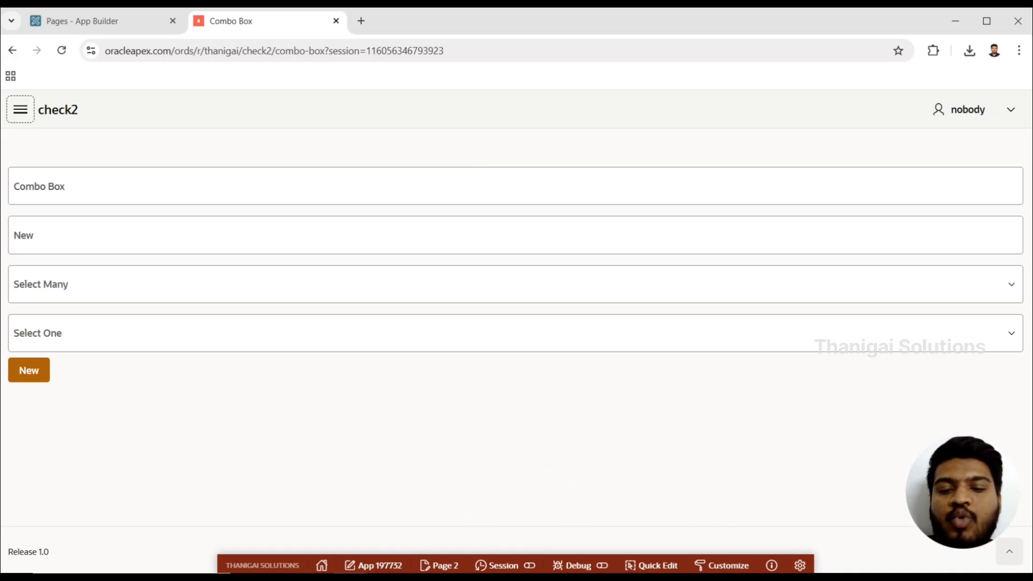
# - Preview the Vita theme in Theme Roller, close it without saving, and reload the Combo Box page
pyautogui.click(720, 566)
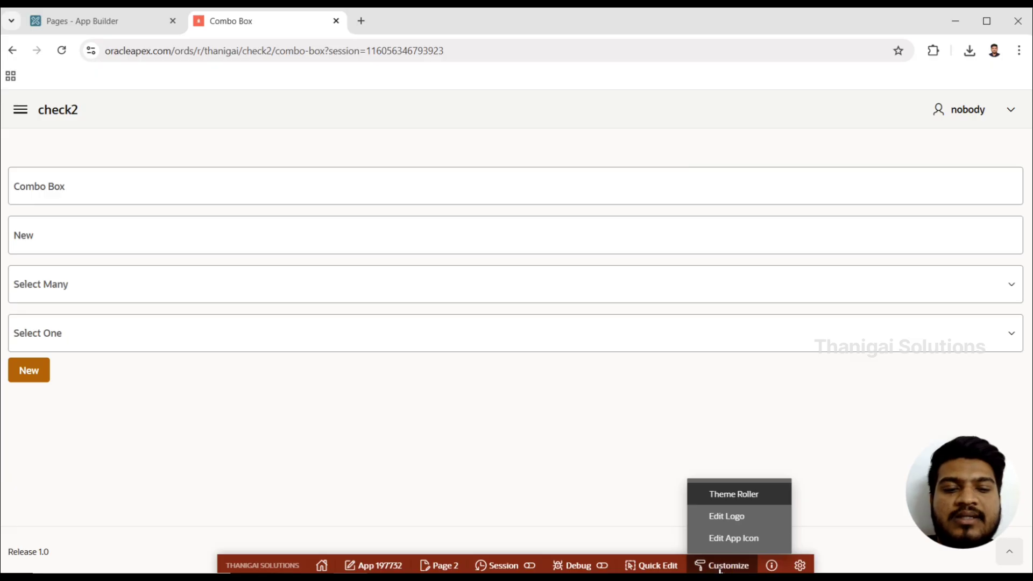
pyautogui.click(745, 496)
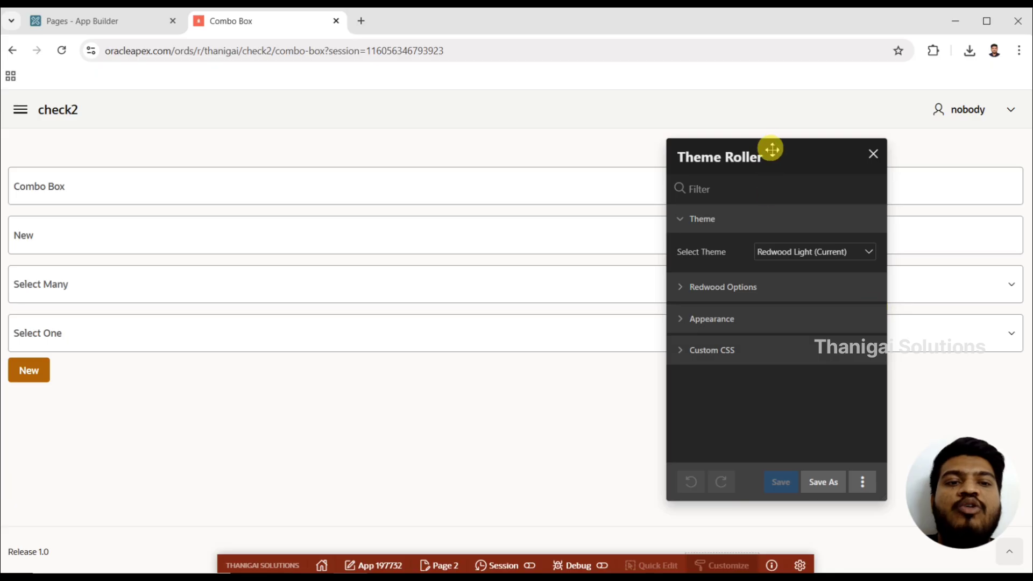
pyautogui.moveTo(774, 147)
pyautogui.mouseDown()
pyautogui.moveTo(824, 267)
pyautogui.moveTo(597, 203)
pyautogui.moveTo(782, 115)
pyautogui.moveTo(805, 140)
pyautogui.moveTo(775, 144)
pyautogui.mouseUp()
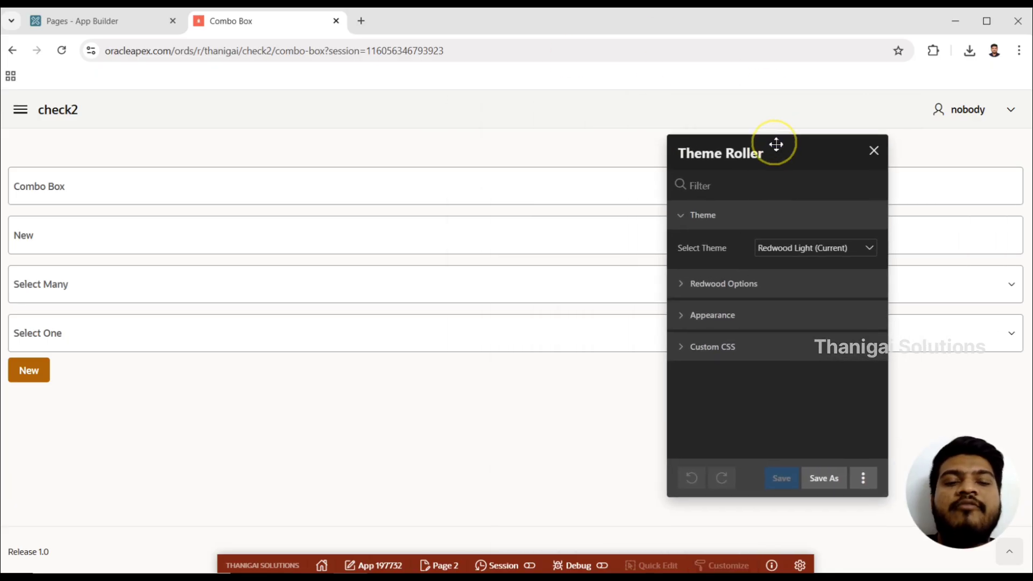
pyautogui.click(816, 251)
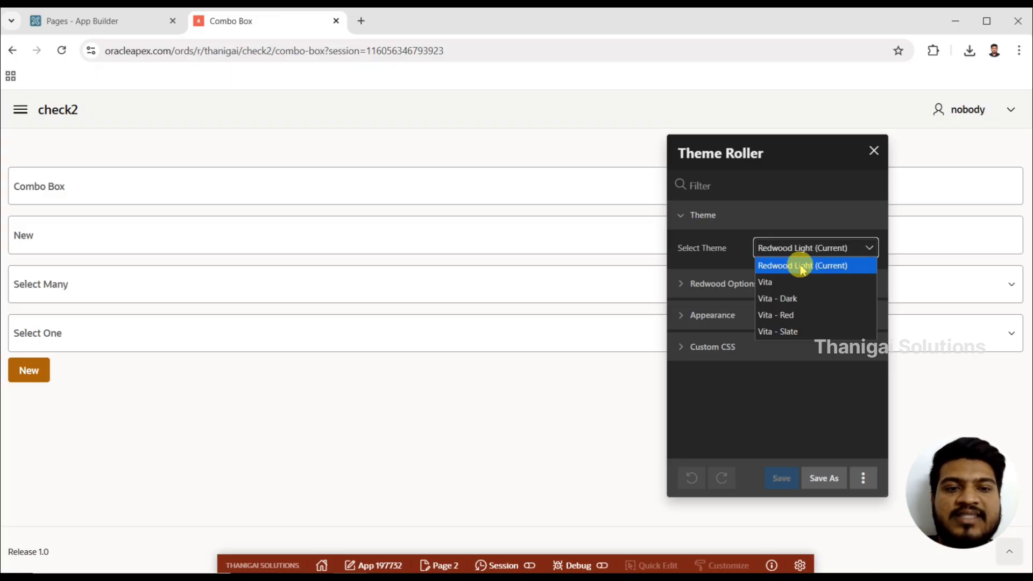
pyautogui.click(794, 284)
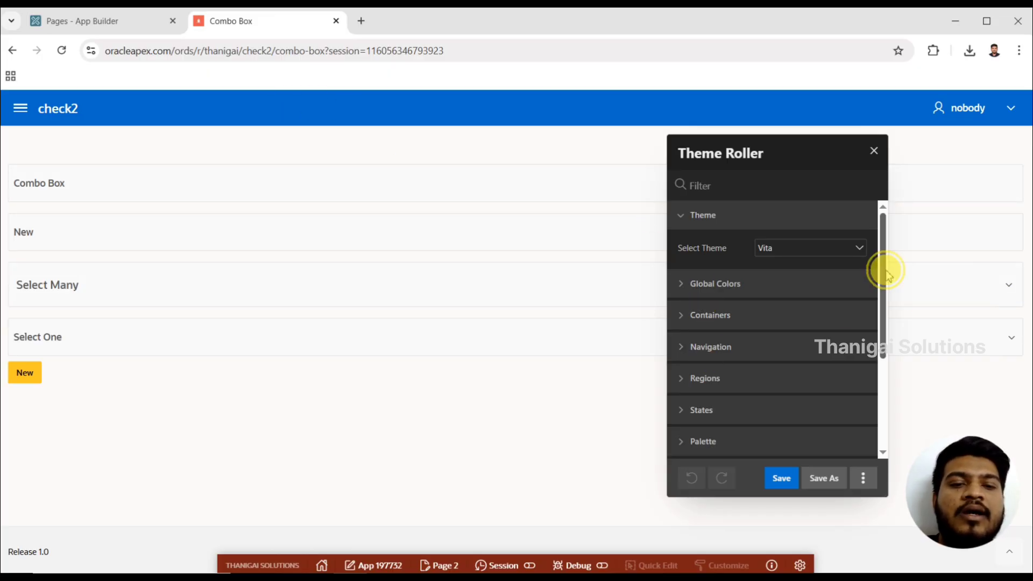
pyautogui.moveTo(880, 270)
pyautogui.mouseDown()
pyautogui.moveTo(877, 403)
pyautogui.moveTo(880, 275)
pyautogui.mouseUp()
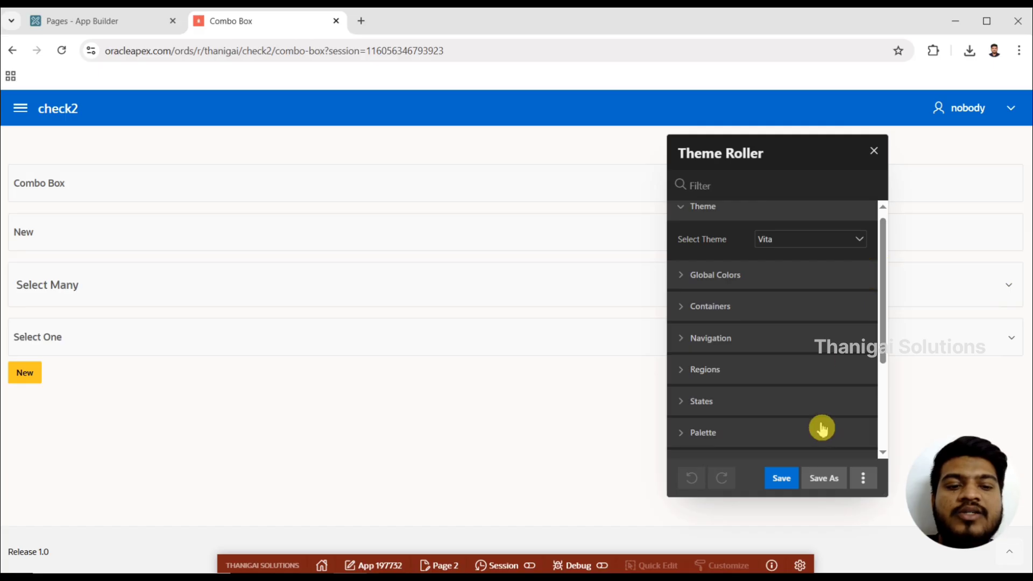
pyautogui.click(874, 151)
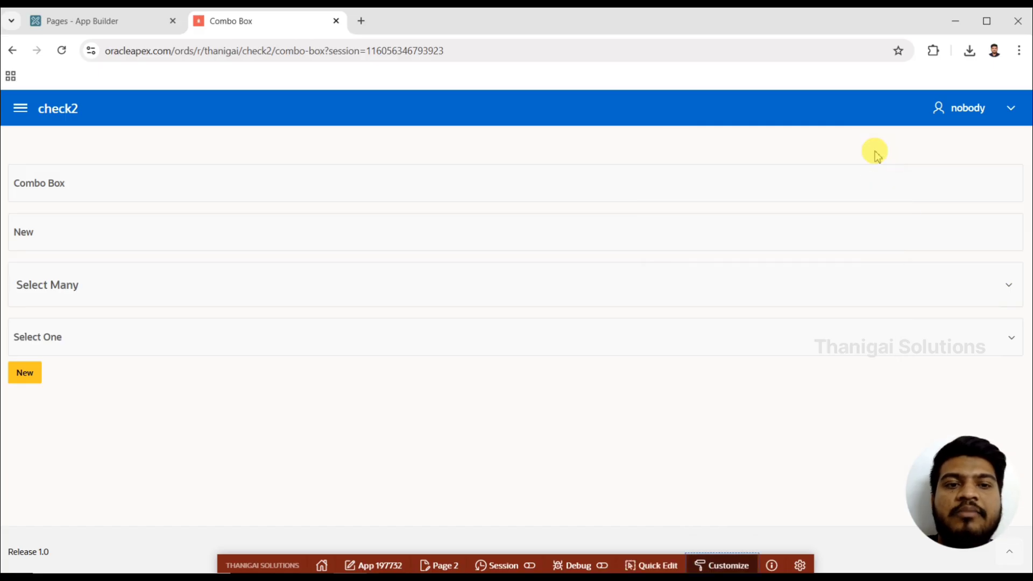
pyautogui.click(62, 52)
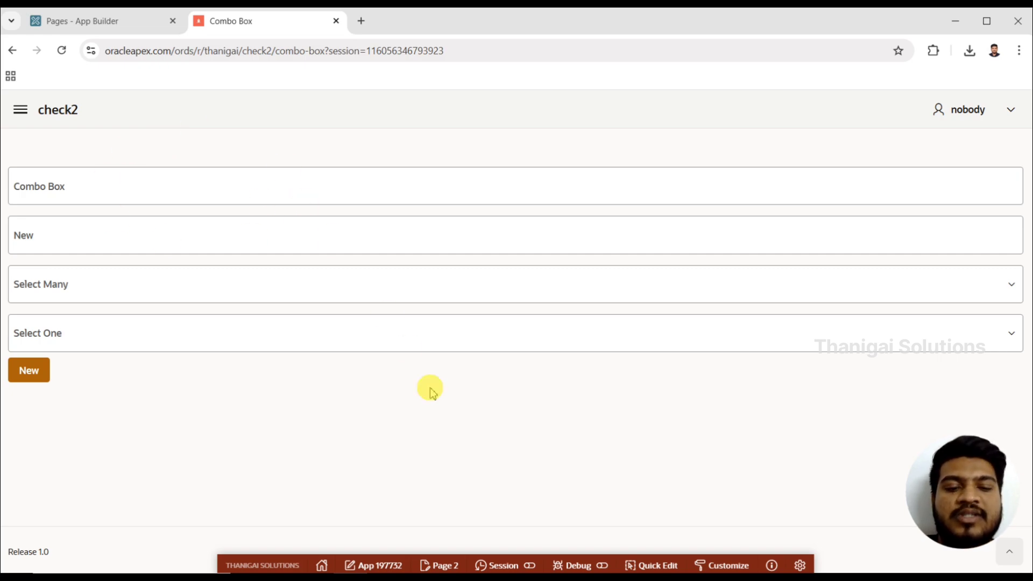
# - Reopen Theme Roller and apply the Vita theme to the Combo Box page
pyautogui.click(730, 570)
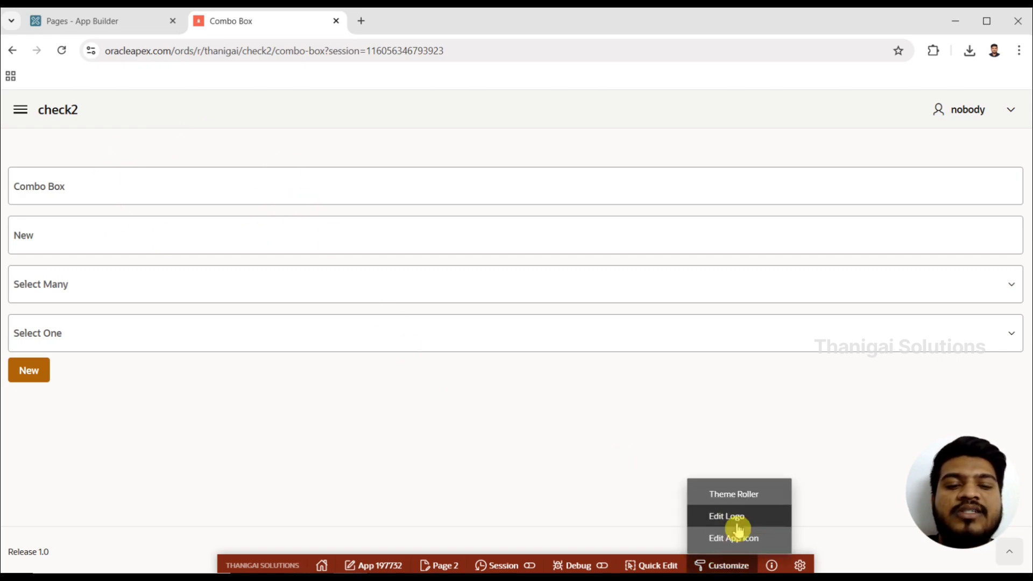
pyautogui.click(745, 500)
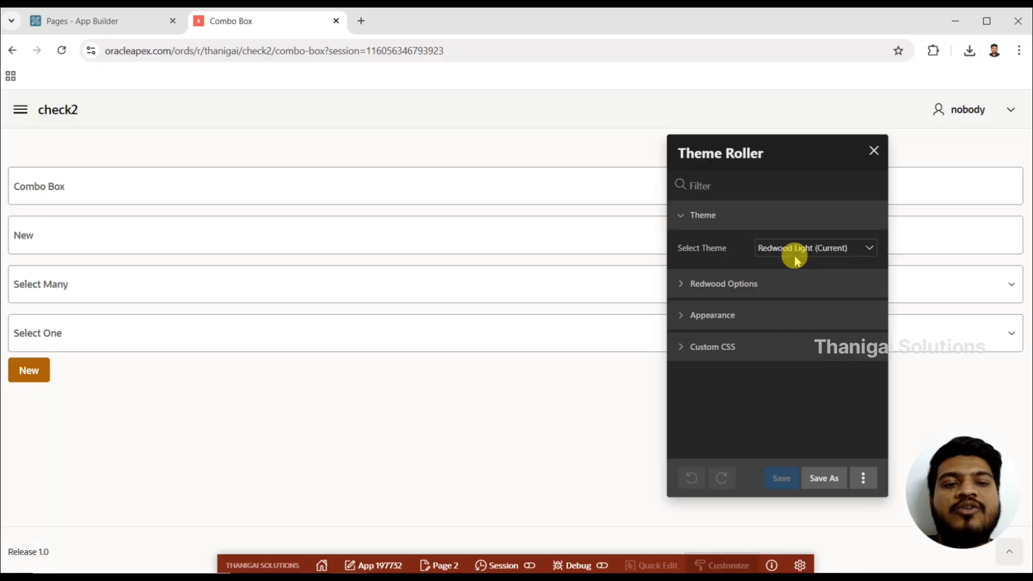
pyautogui.click(800, 251)
pyautogui.click(791, 282)
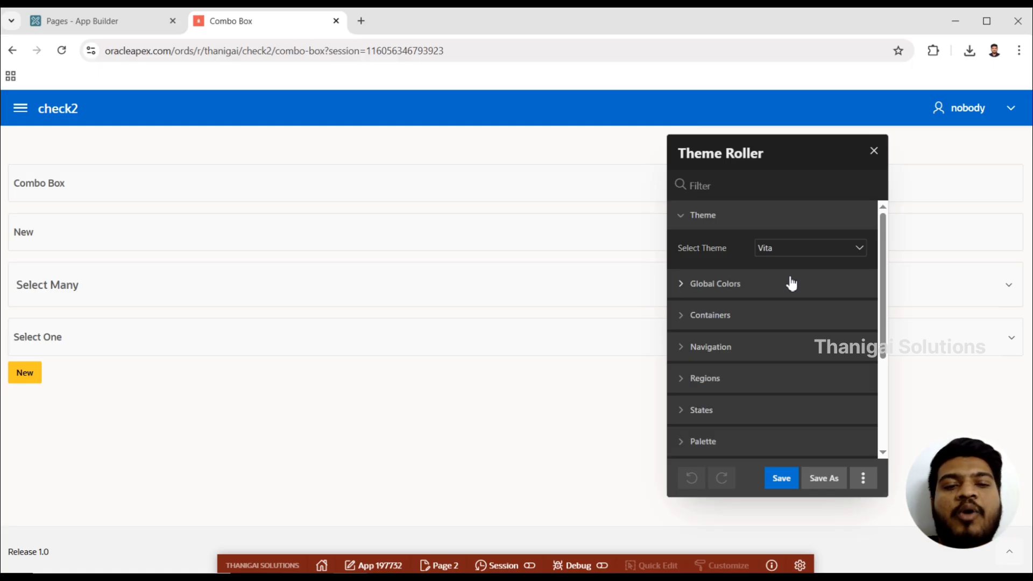
# - Set the theme's Primary Accent global color to green, hex 05c877
pyautogui.click(684, 287)
pyautogui.click(858, 317)
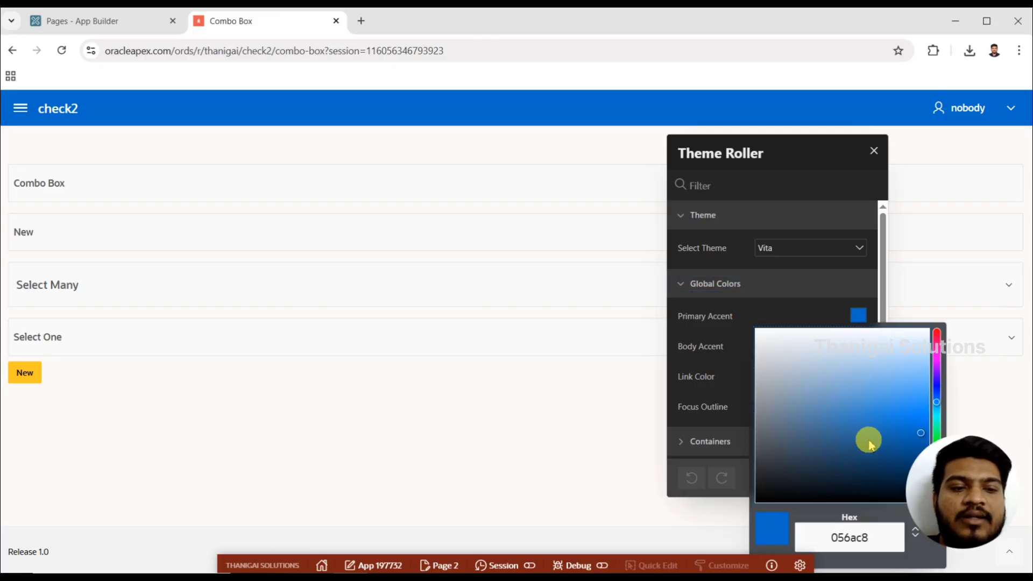
pyautogui.click(938, 353)
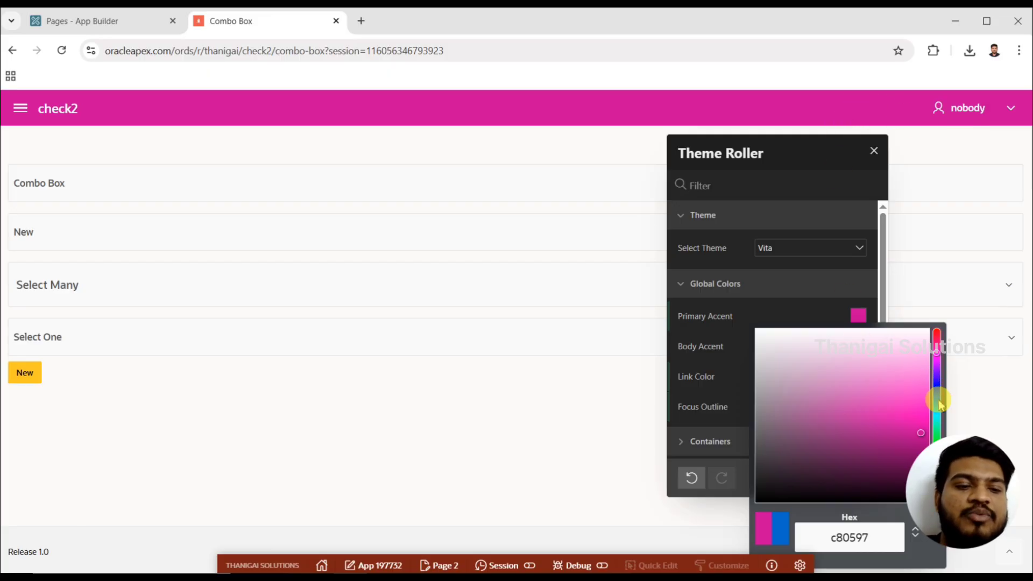
pyautogui.click(938, 427)
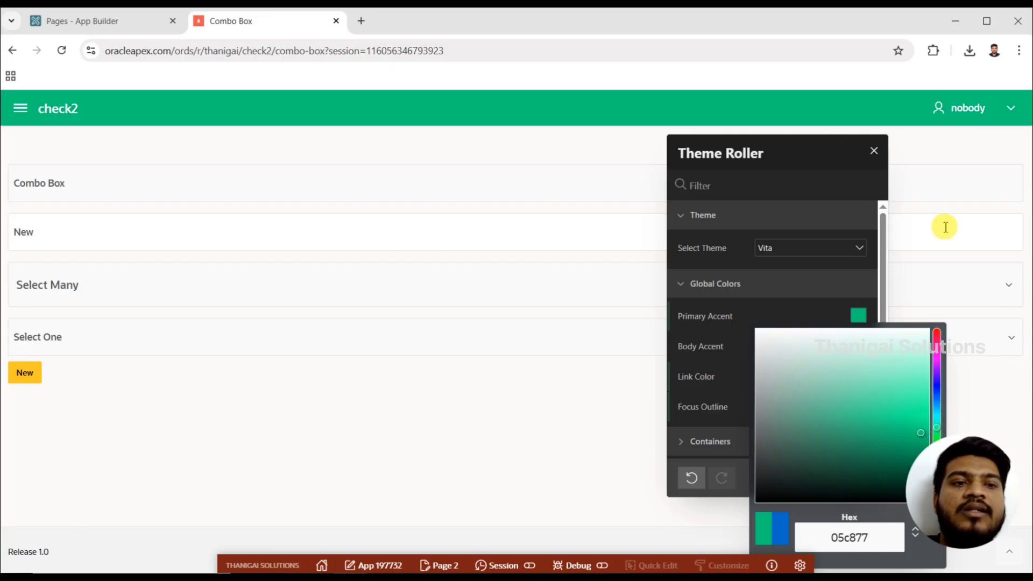
pyautogui.click(748, 286)
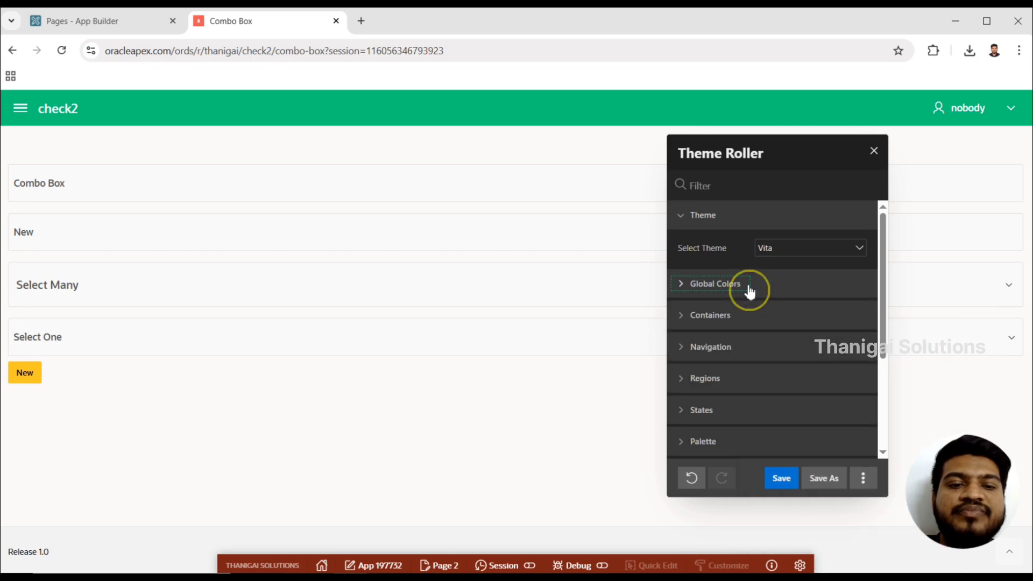
pyautogui.click(749, 289)
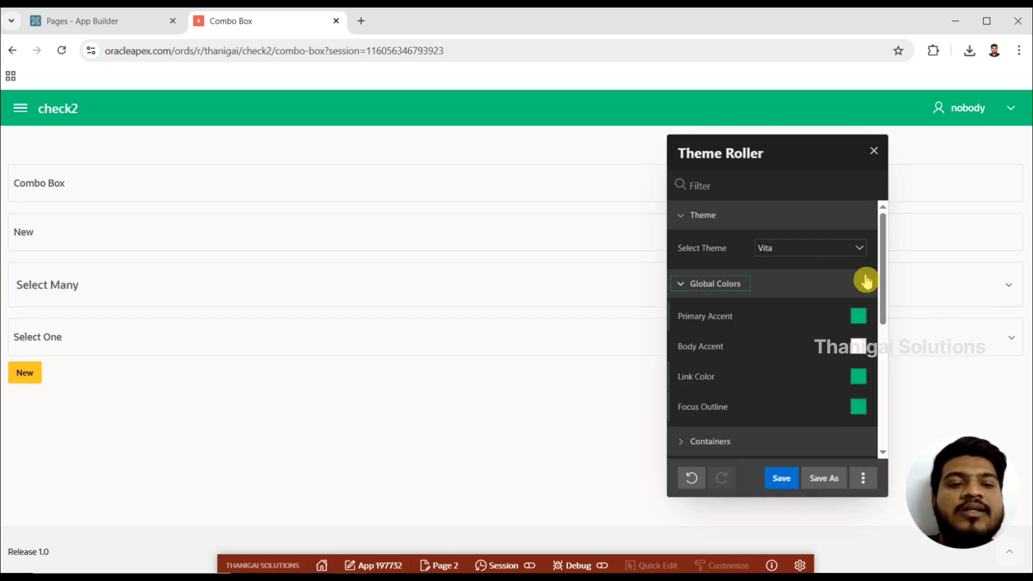
# - Increase the Container Border Radius in the theme's container settings to 22px
pyautogui.moveTo(883, 261); pyautogui.dragTo(879, 323)
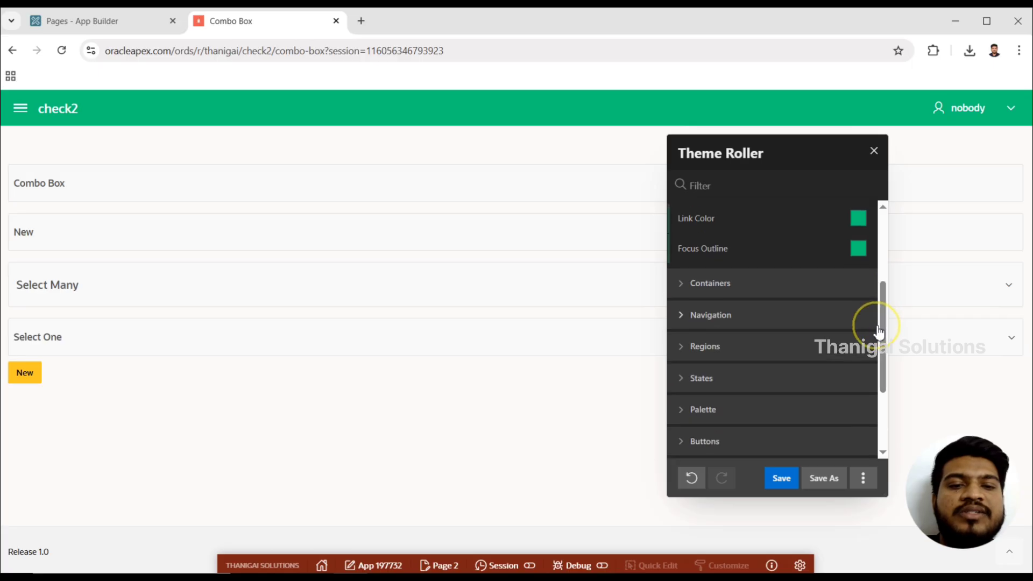
pyautogui.click(701, 286)
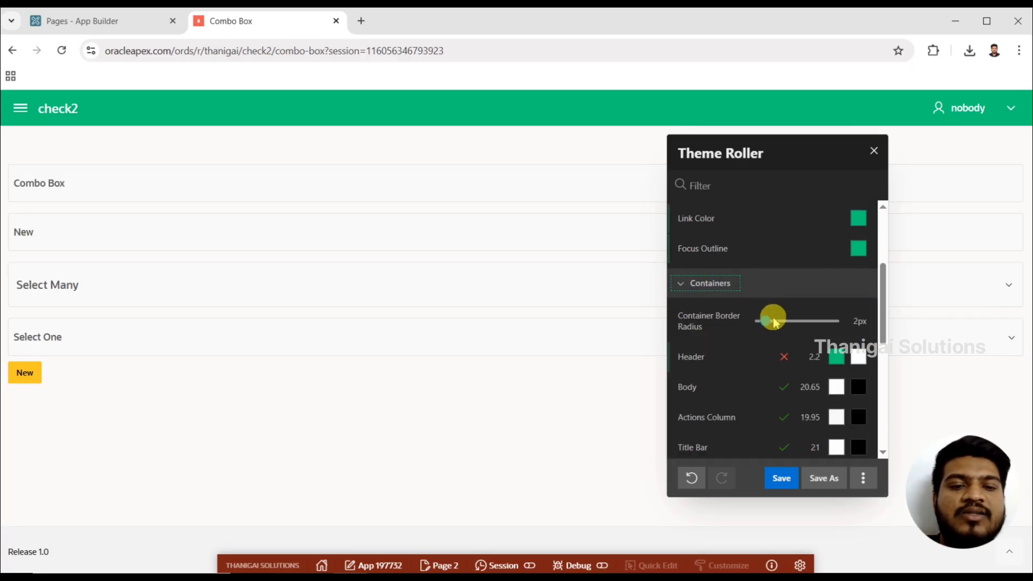
pyautogui.moveTo(771, 324); pyautogui.dragTo(814, 325)
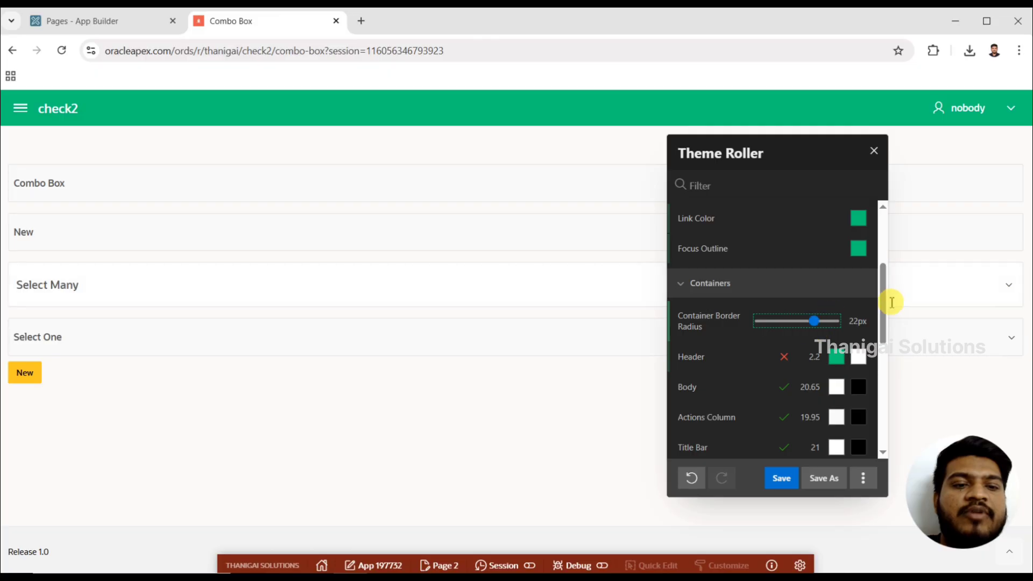
# - Expand the page's navigation menu and set the theme's Navigation Style to Light
pyautogui.moveTo(882, 302); pyautogui.dragTo(802, 353)
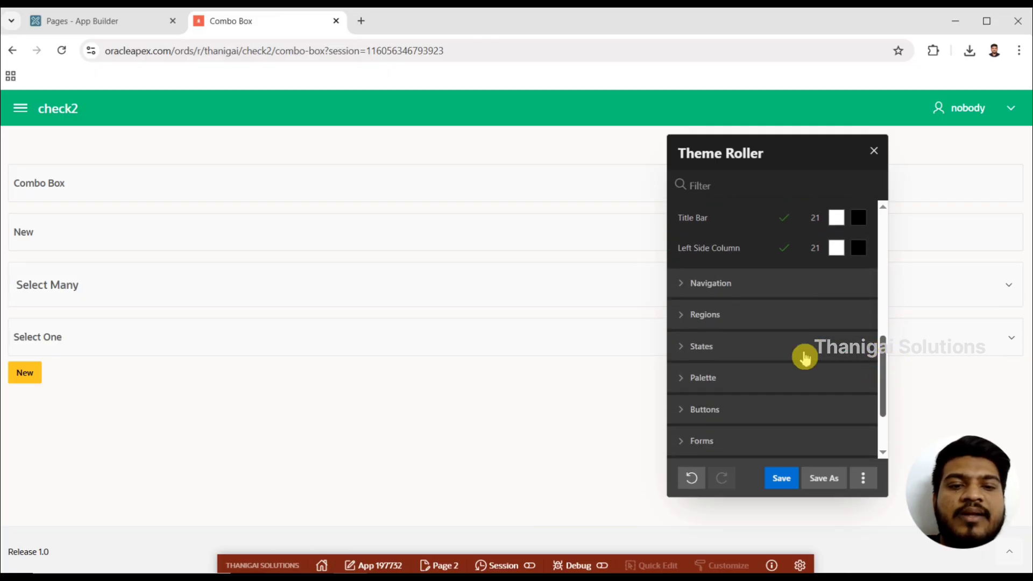
pyautogui.click(729, 287)
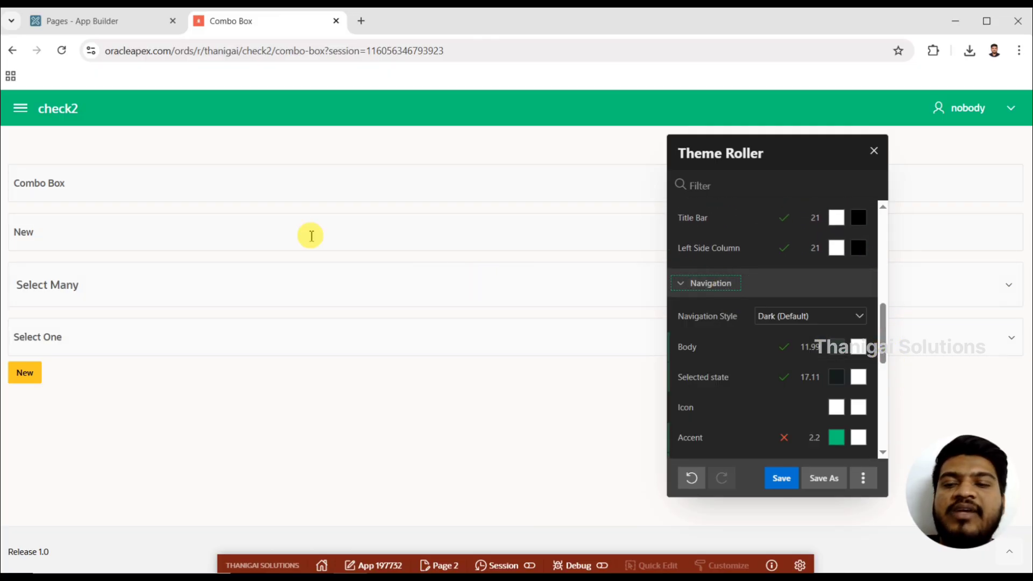
pyautogui.click(19, 109)
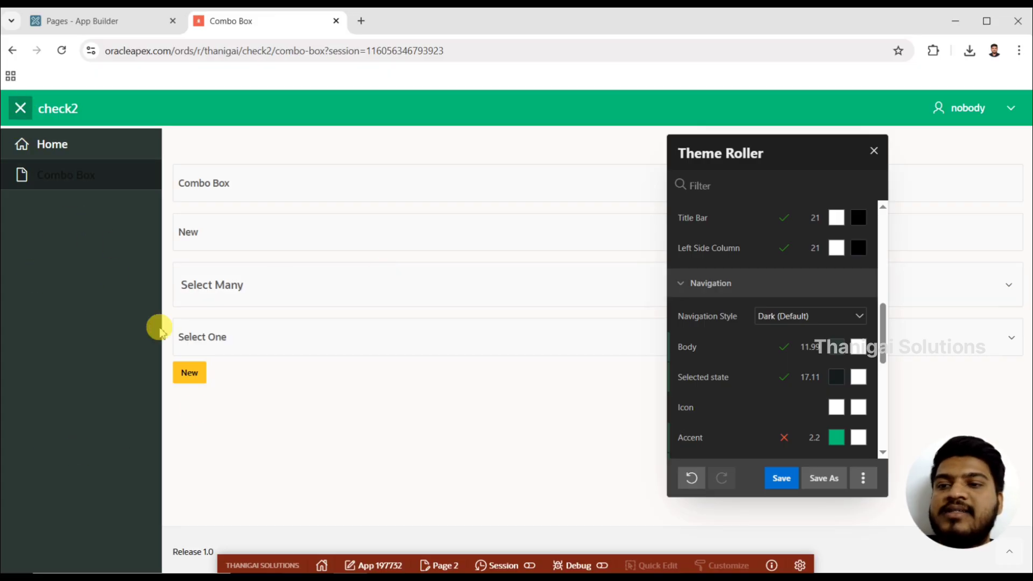
pyautogui.click(799, 315)
pyautogui.click(789, 335)
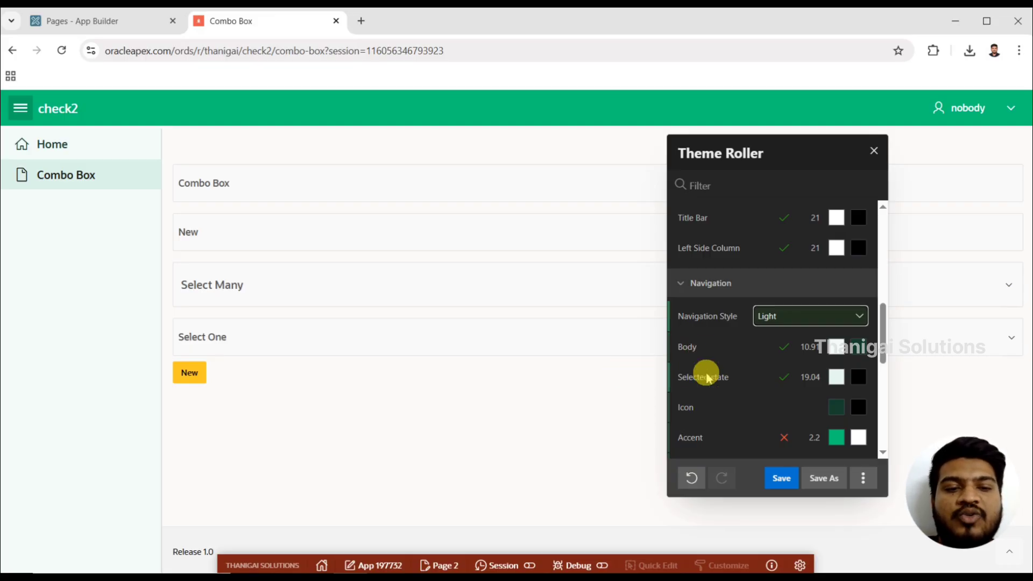
# - Set the navigation Body background color to dark brown, hex 5a1d05, and check its contrast rating
pyautogui.click(837, 352)
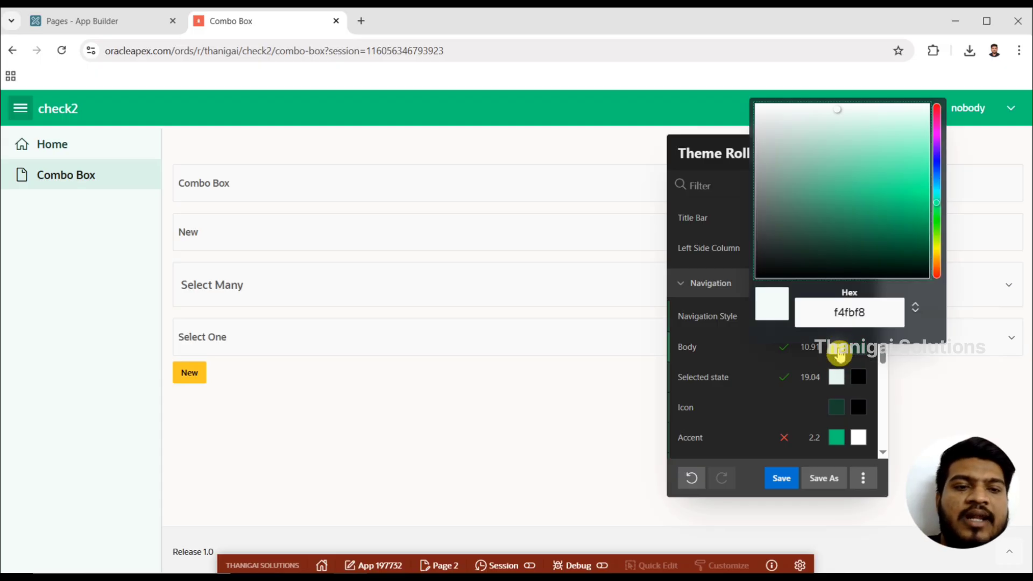
pyautogui.click(936, 266)
pyautogui.click(911, 249)
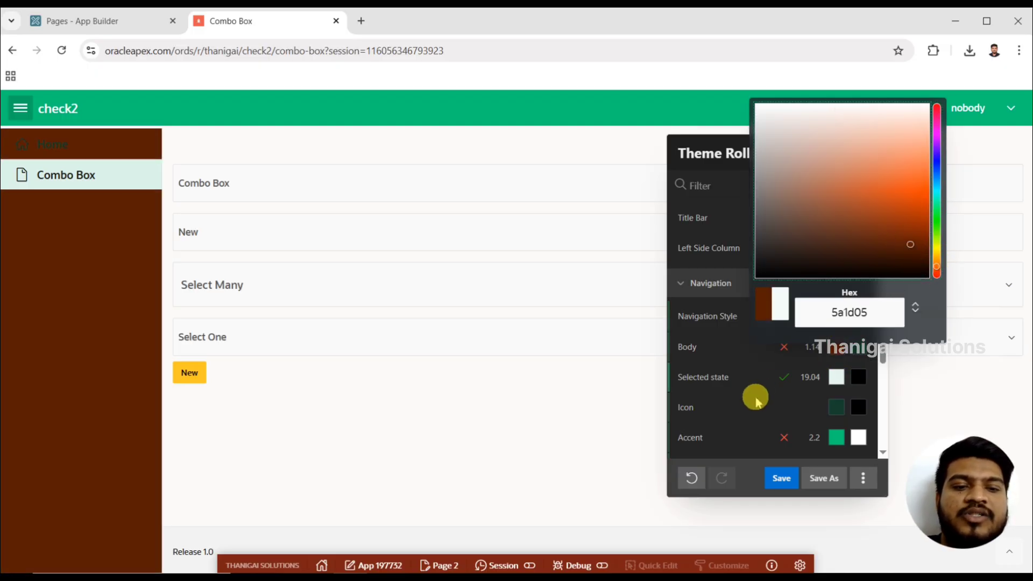
pyautogui.click(753, 395)
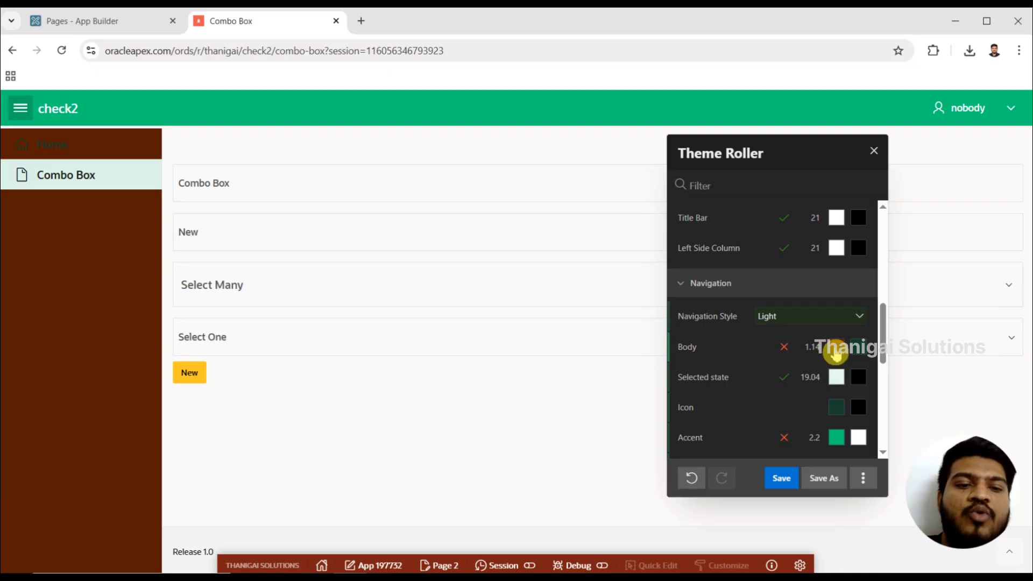
pyautogui.click(859, 349)
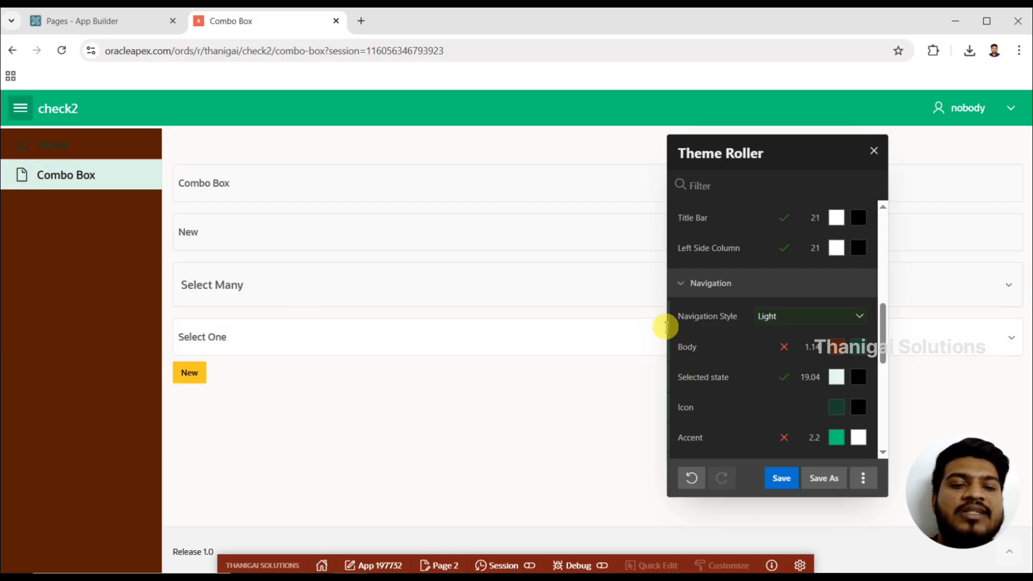
pyautogui.moveTo(784, 350)
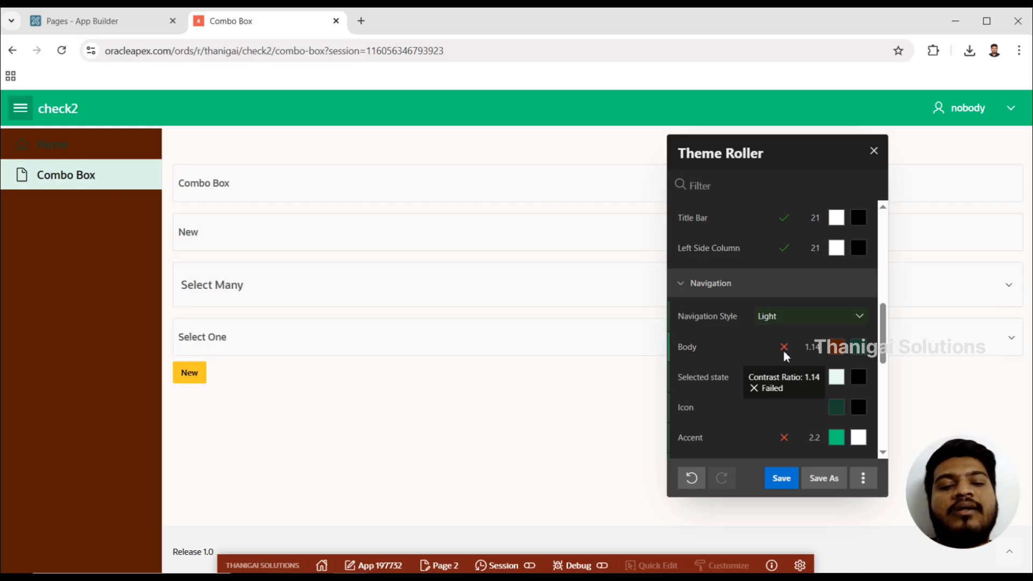
pyautogui.click(787, 358)
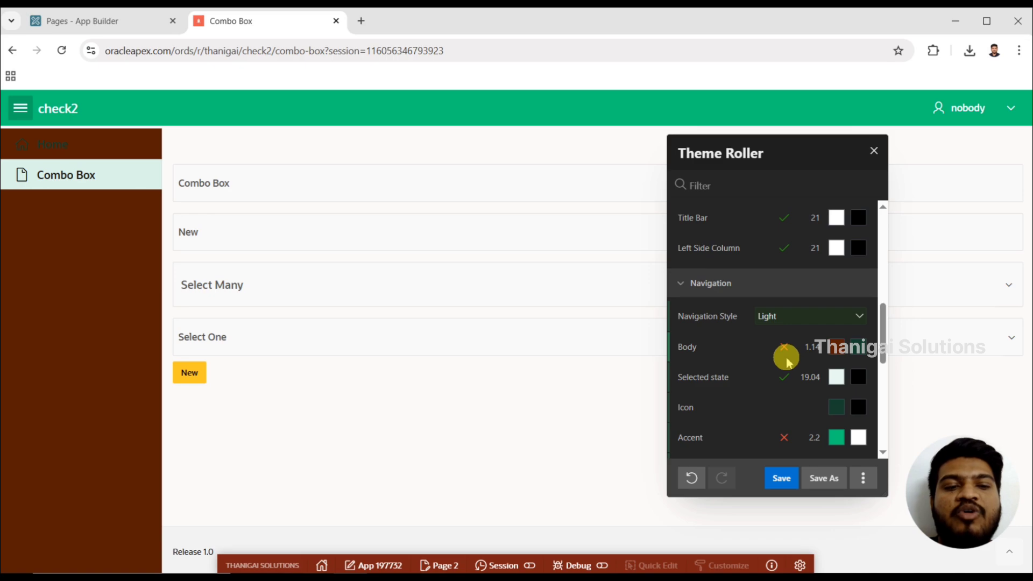
# - Lighten the navigation Body background color to hex c07c61 and check its contrast rating again
pyautogui.click(838, 348)
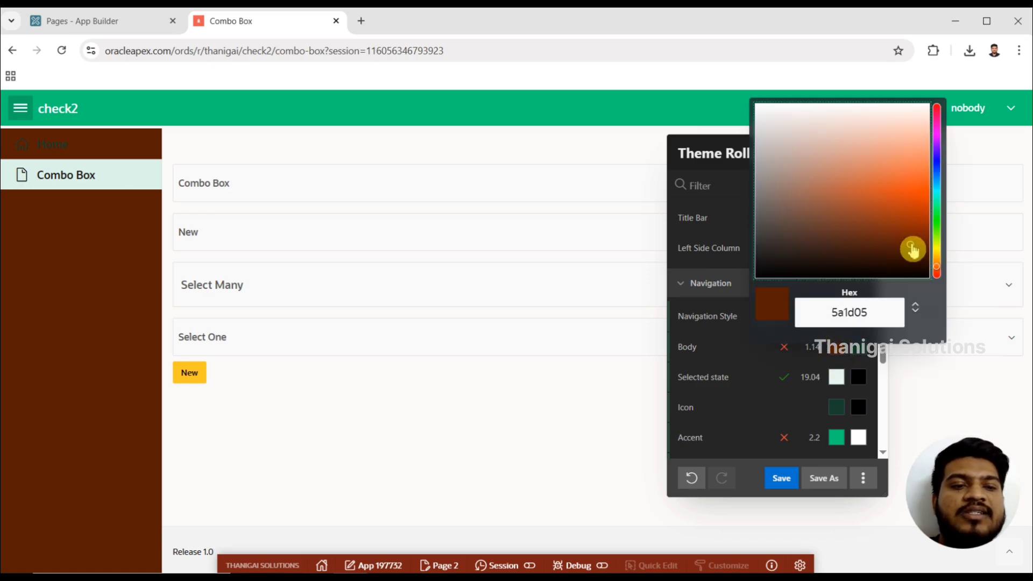
pyautogui.moveTo(913, 249); pyautogui.dragTo(827, 206)
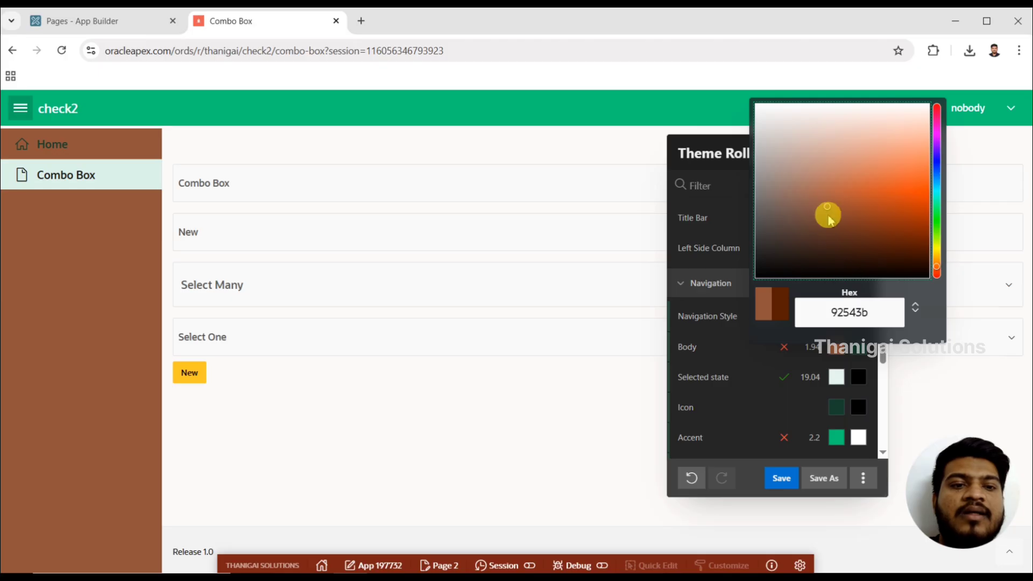
pyautogui.moveTo(829, 213); pyautogui.dragTo(831, 183)
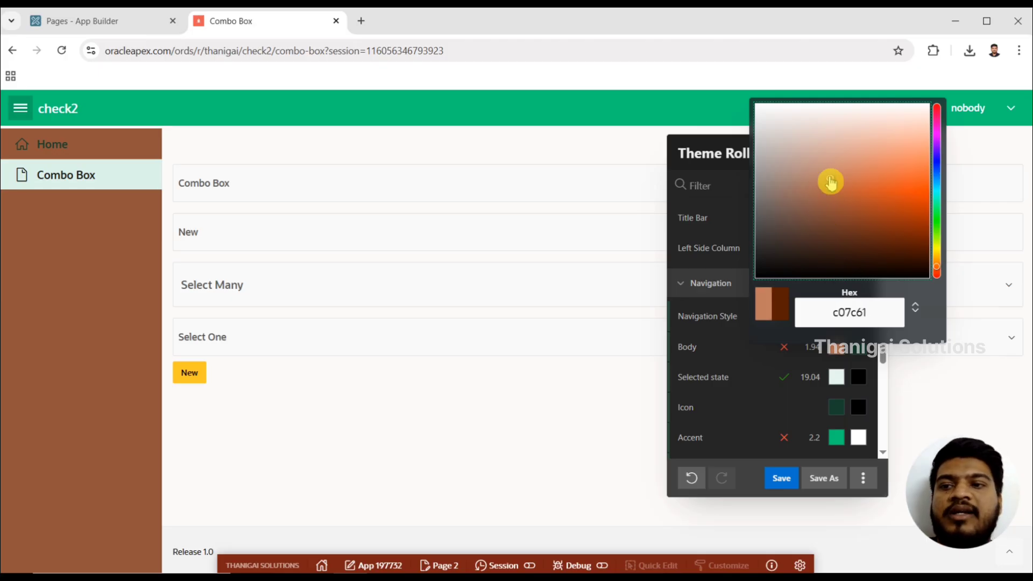
pyautogui.click(783, 349)
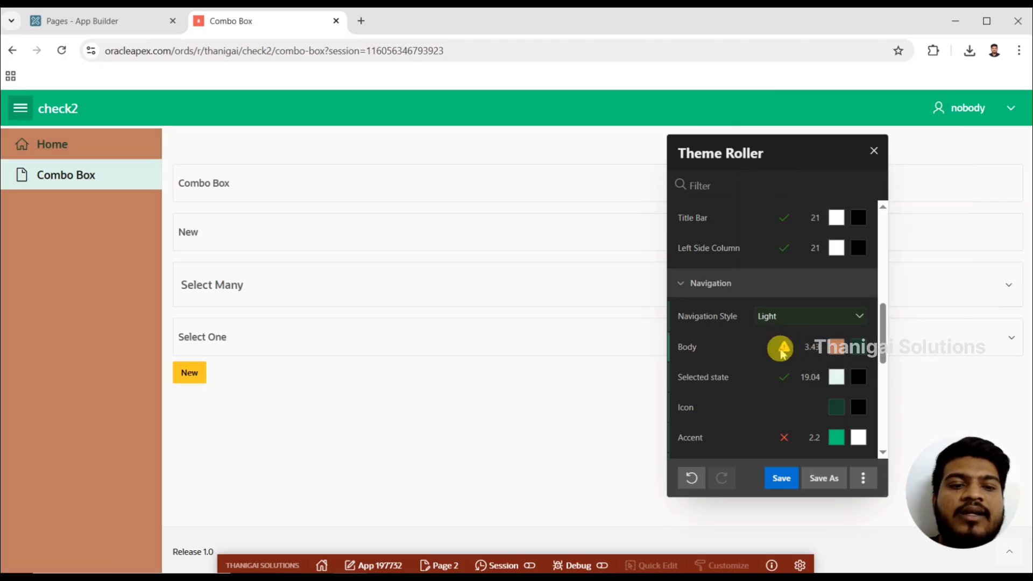
pyautogui.moveTo(786, 353)
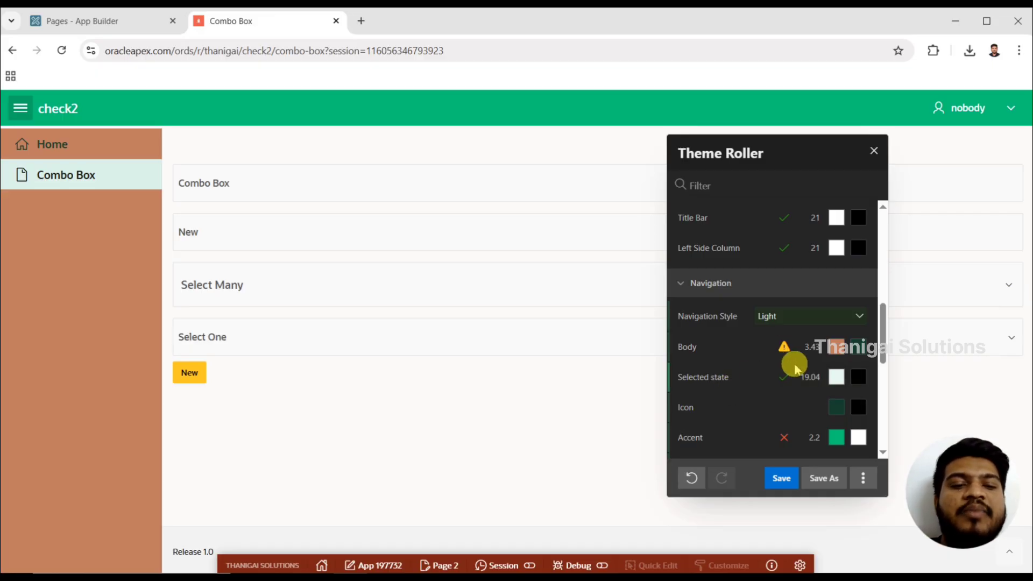
# - Lighten the navigation Body background color to pale beige, hex d0bbb3, and check its contrast rating
pyautogui.click(832, 351)
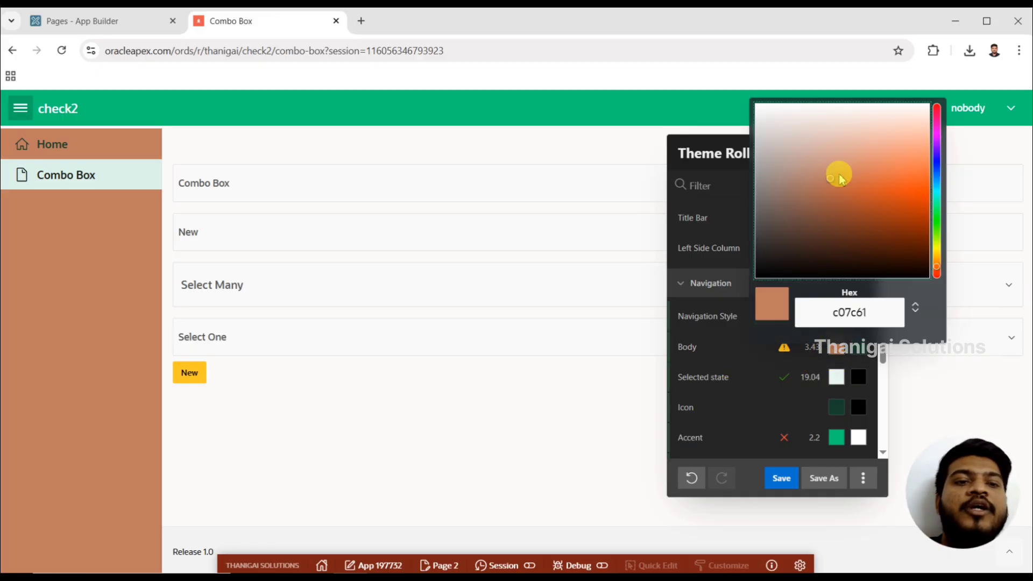
pyautogui.moveTo(832, 183); pyautogui.dragTo(793, 143)
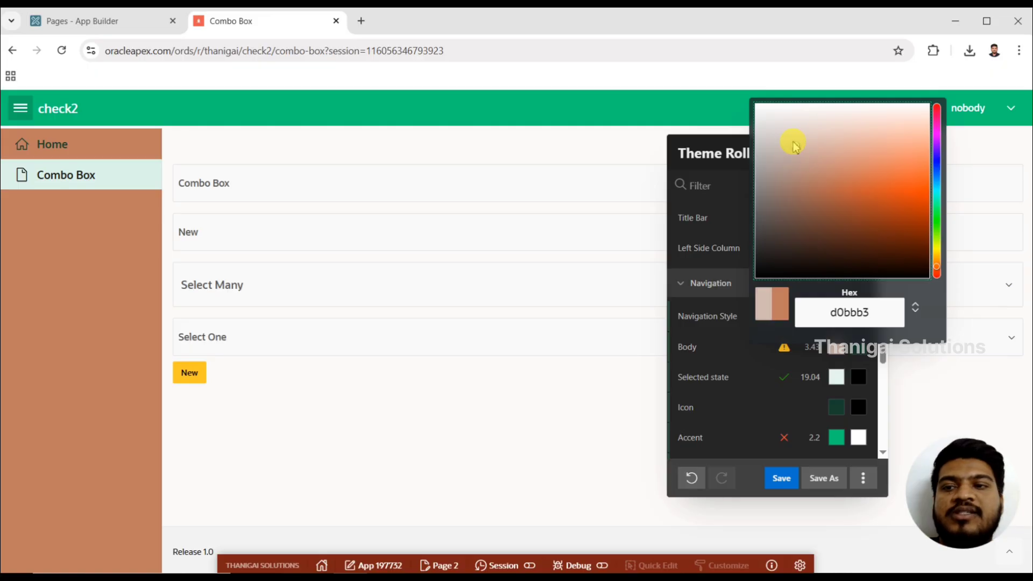
pyautogui.click(769, 349)
pyautogui.moveTo(786, 354)
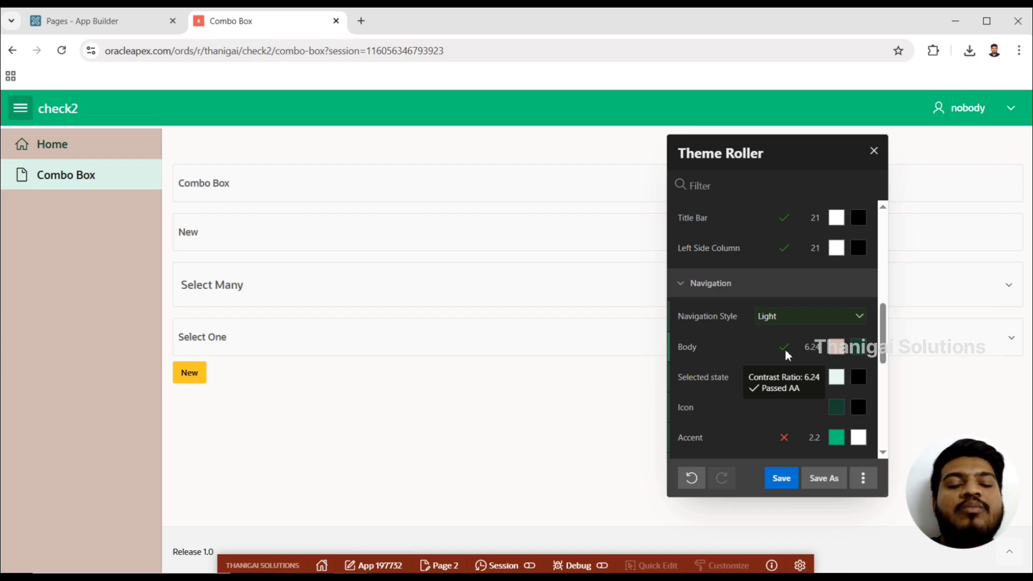
pyautogui.moveTo(750, 342); pyautogui.dragTo(751, 364)
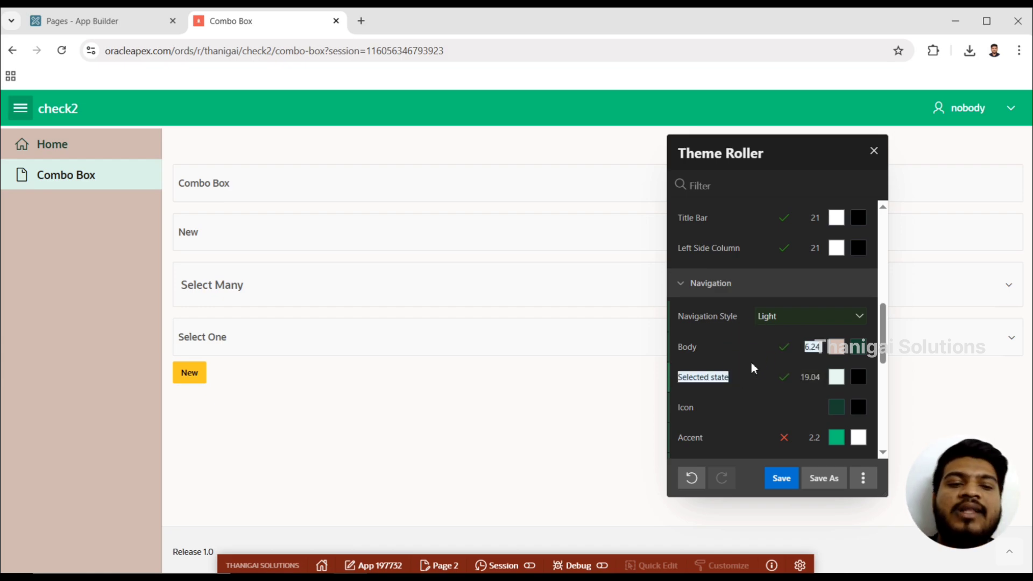
pyautogui.click(786, 358)
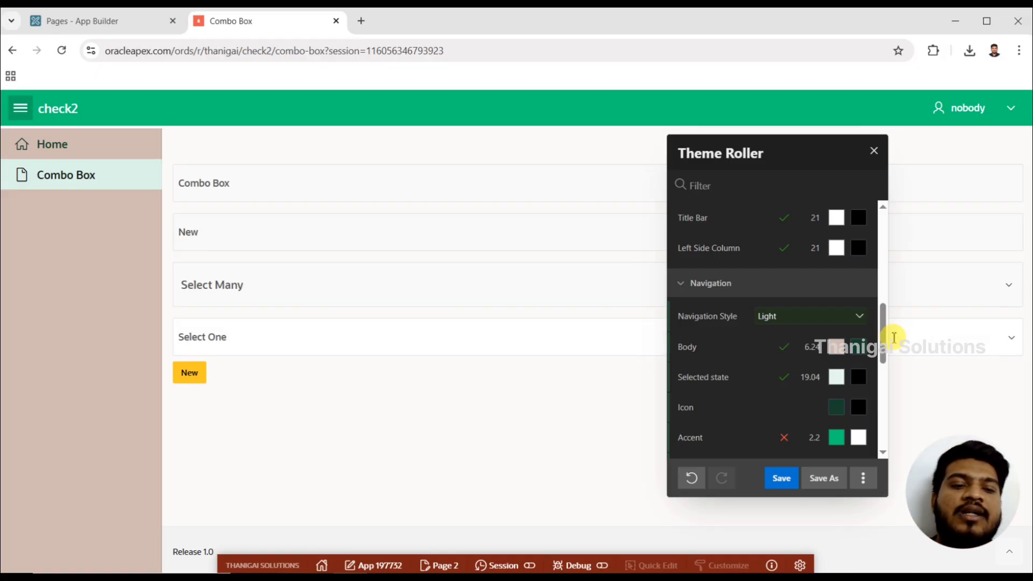
# - Open the theme's button settings and set the button Border Radius to 18px
pyautogui.moveTo(880, 341); pyautogui.dragTo(875, 387)
pyautogui.click(718, 348)
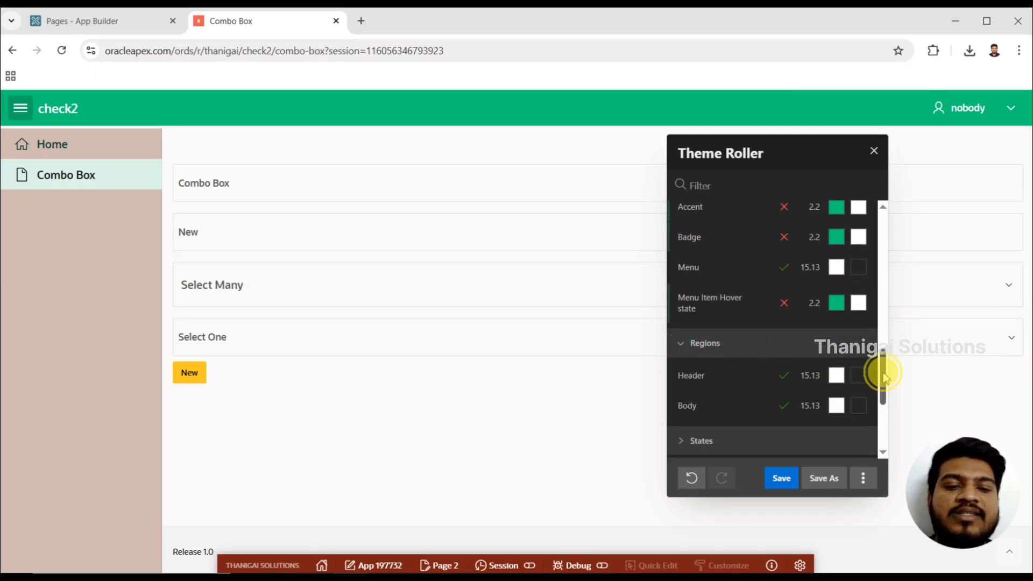
pyautogui.moveTo(884, 377); pyautogui.dragTo(880, 419)
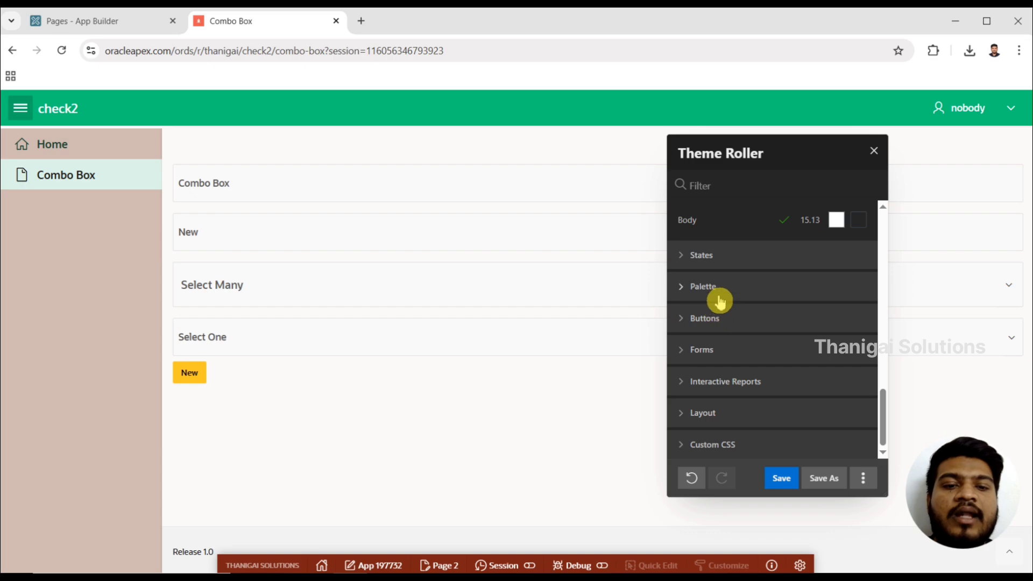
pyautogui.click(708, 320)
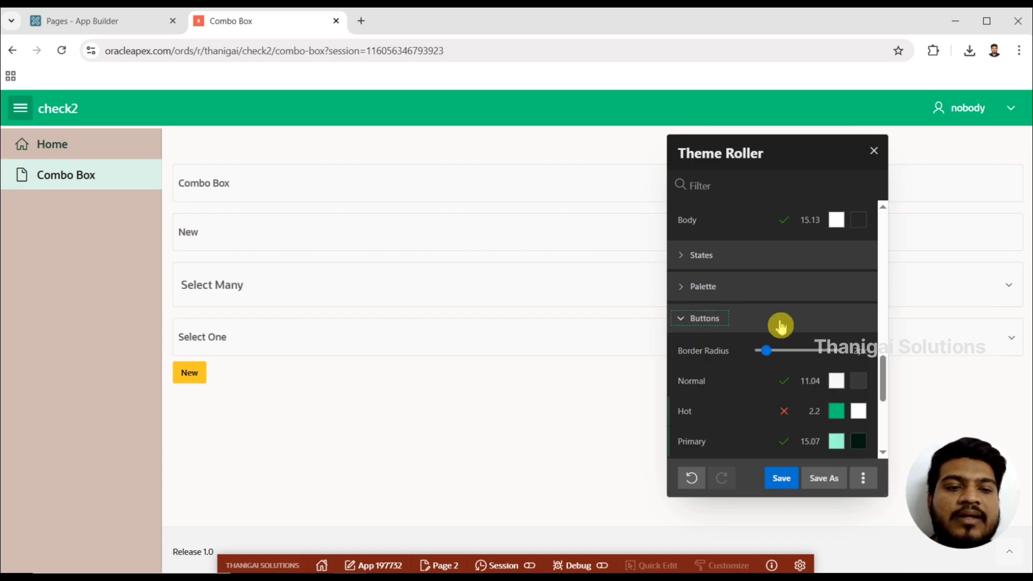
pyautogui.moveTo(881, 376); pyautogui.dragTo(886, 383)
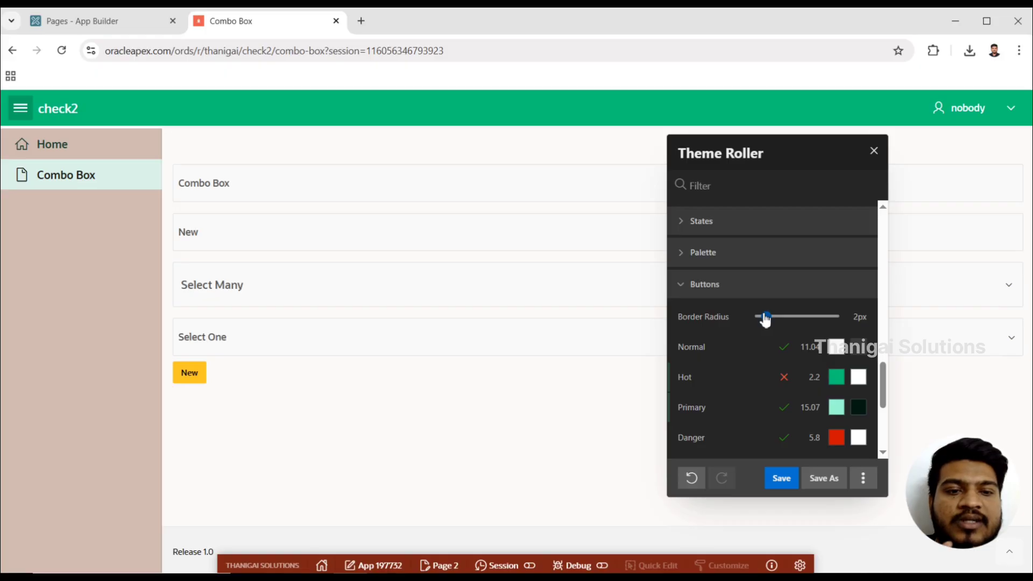
pyautogui.moveTo(765, 319); pyautogui.dragTo(816, 323)
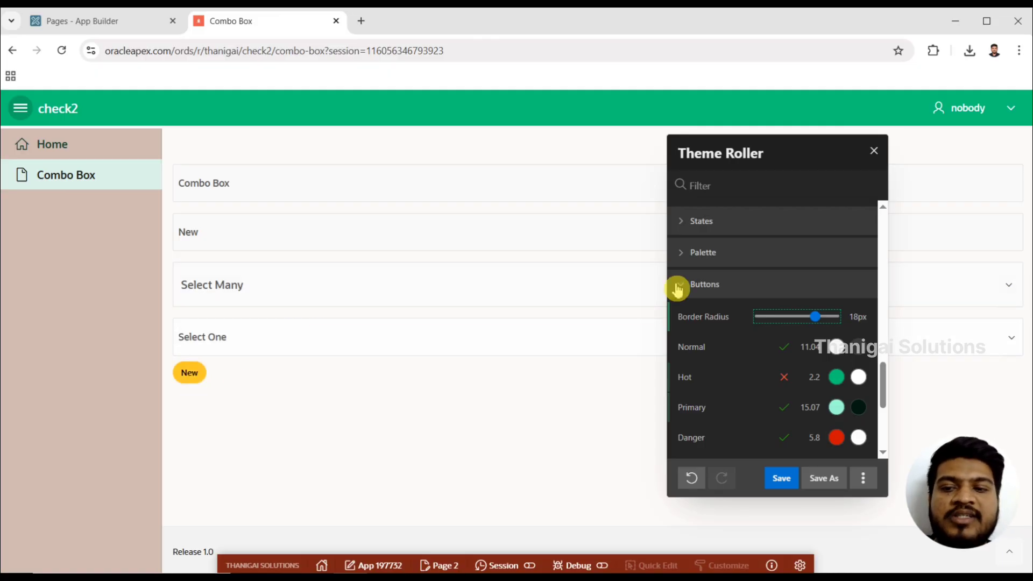
# - Try the button Border Radius at 0px and 2px before setting it to 14px
pyautogui.moveTo(804, 312); pyautogui.dragTo(734, 320)
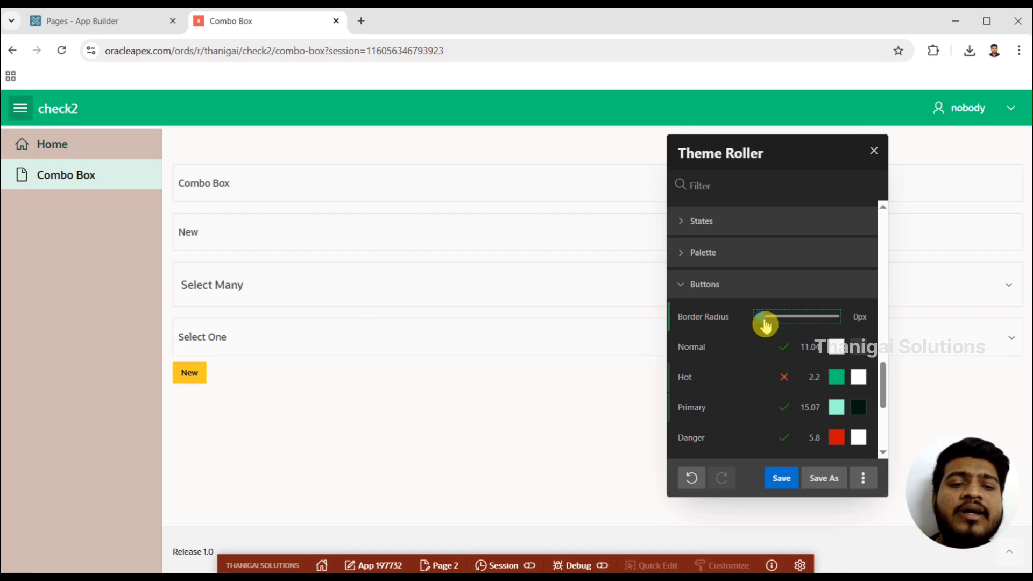
pyautogui.moveTo(766, 324)
pyautogui.mouseDown()
pyautogui.moveTo(804, 321)
pyautogui.moveTo(772, 327)
pyautogui.mouseUp()
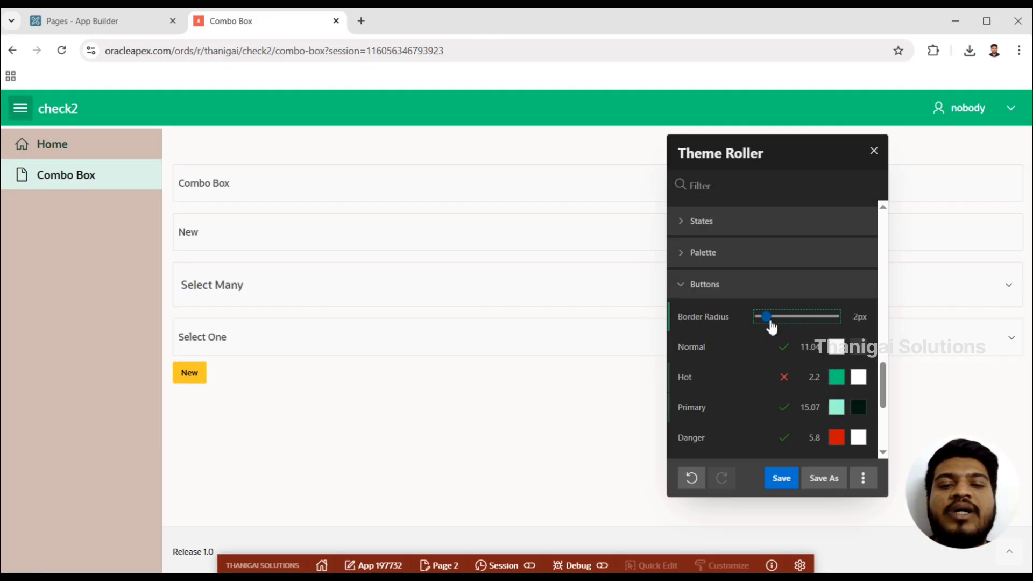
pyautogui.click(802, 323)
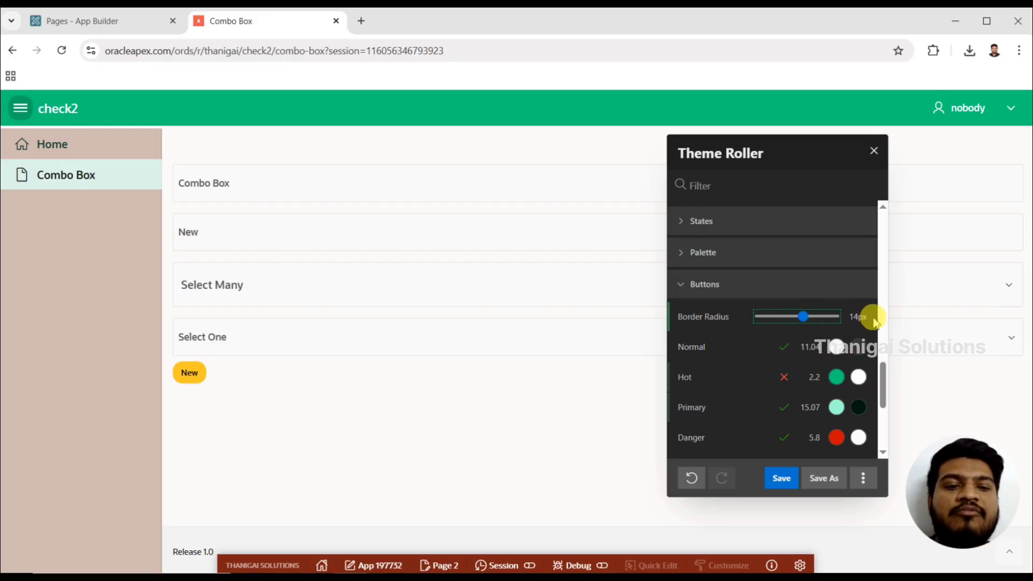
# - Change the Warning button's background color to green, hex 0fe040
pyautogui.scroll(-2, 880, 377)
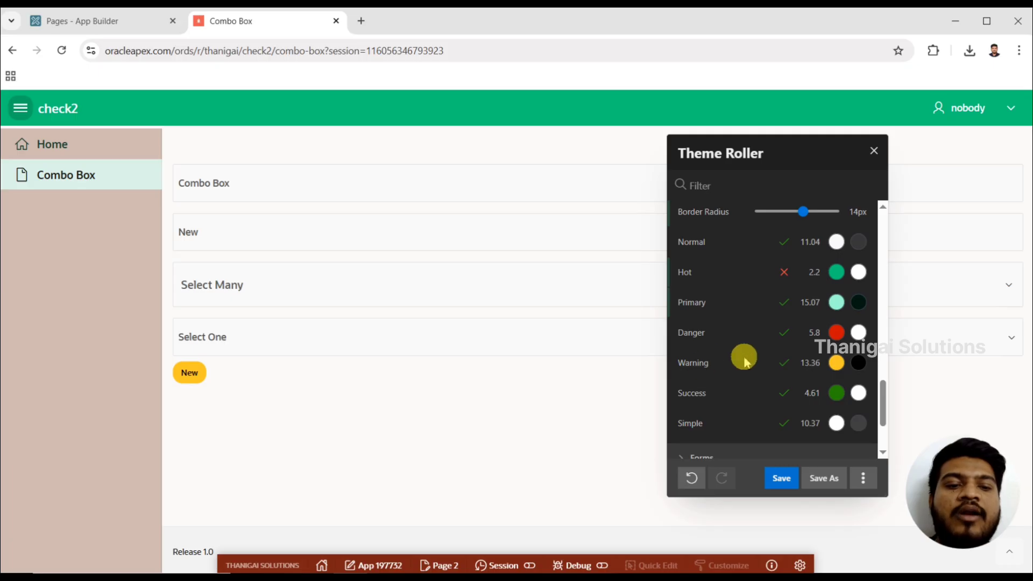
pyautogui.click(835, 366)
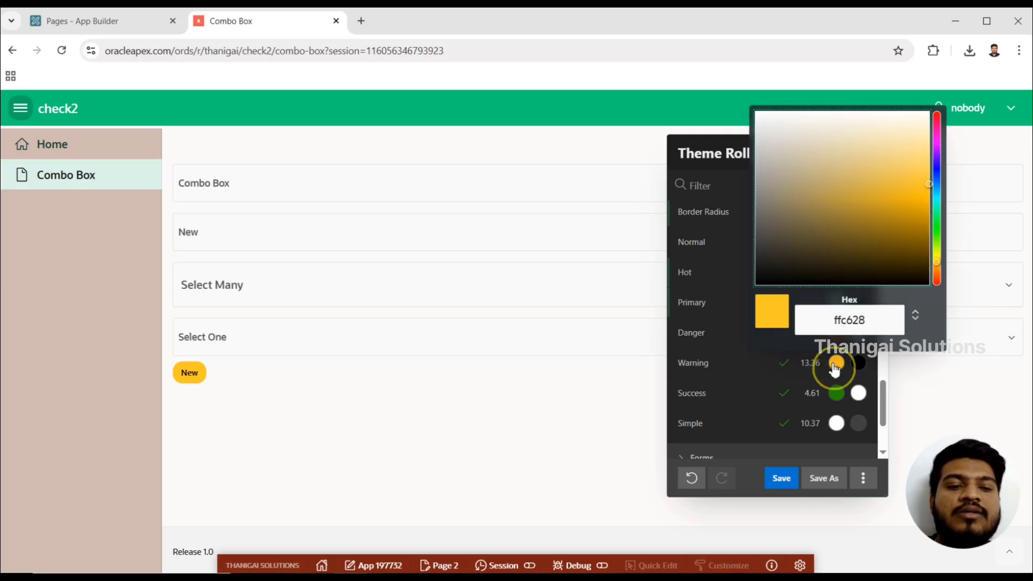
pyautogui.click(937, 219)
pyautogui.click(908, 204)
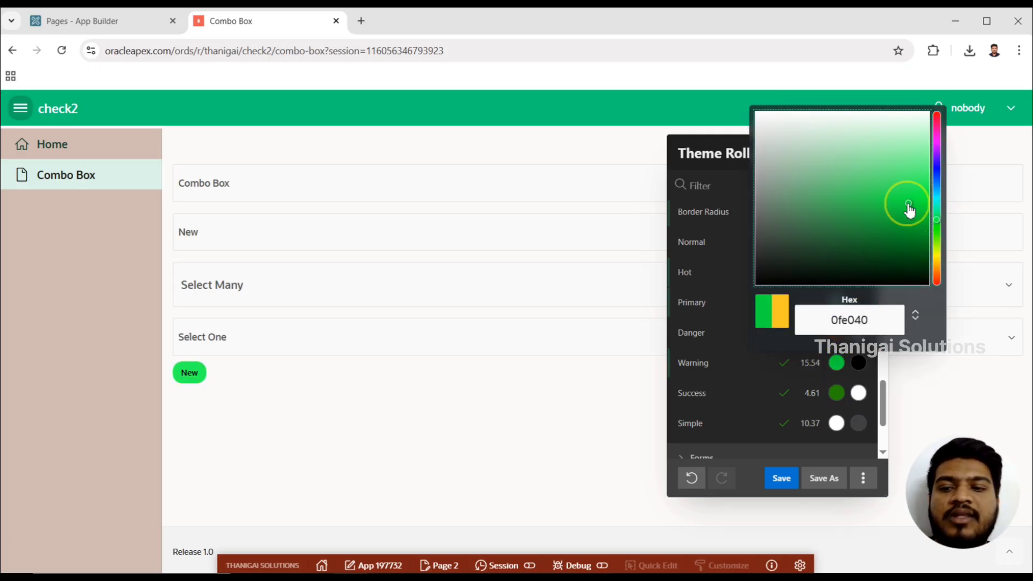
pyautogui.click(834, 363)
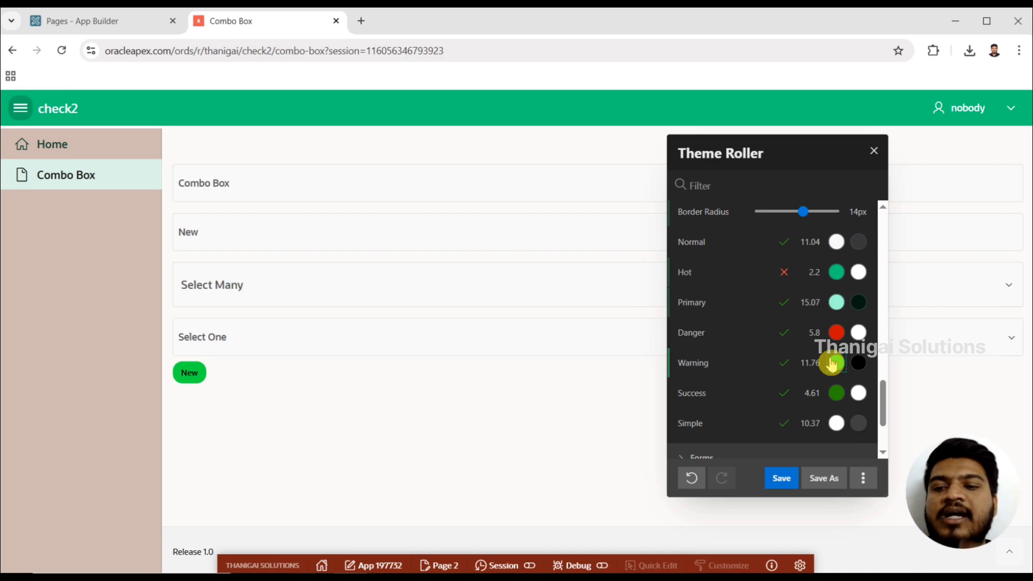
# - Set the Warning button's text color to near-white, hex fdfdfd, and review its green background color
pyautogui.click(858, 363)
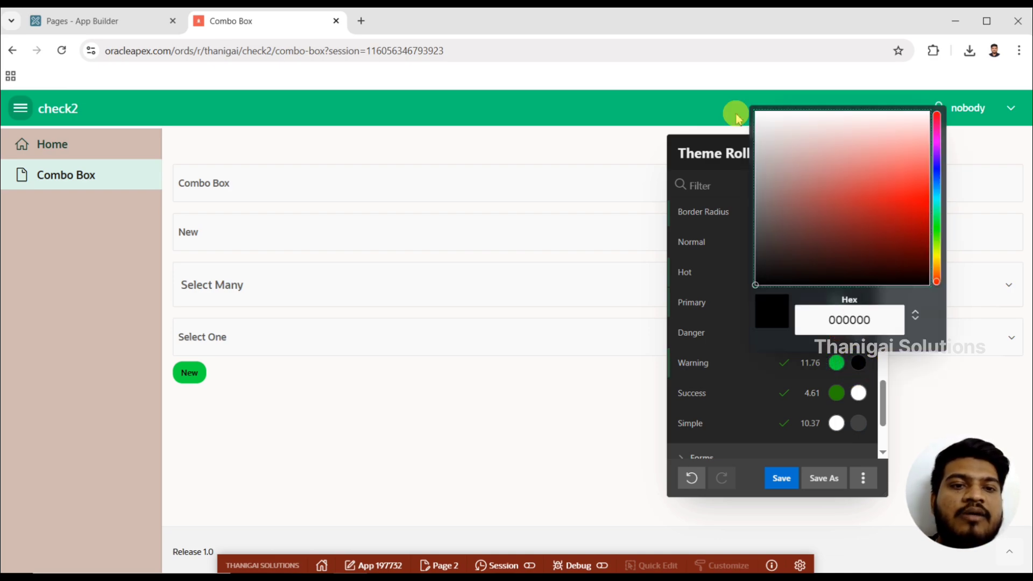
pyautogui.click(758, 113)
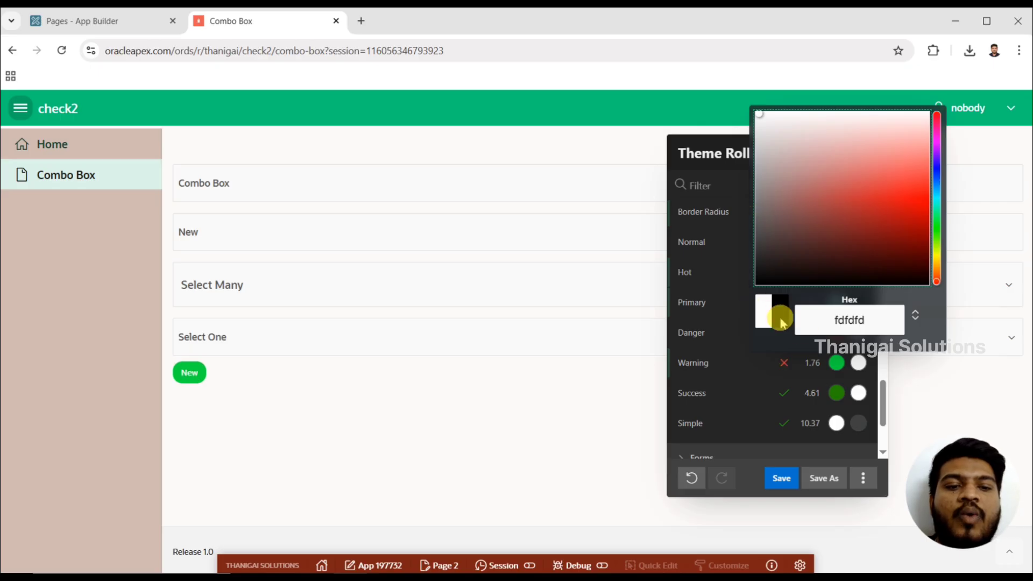
pyautogui.click(838, 371)
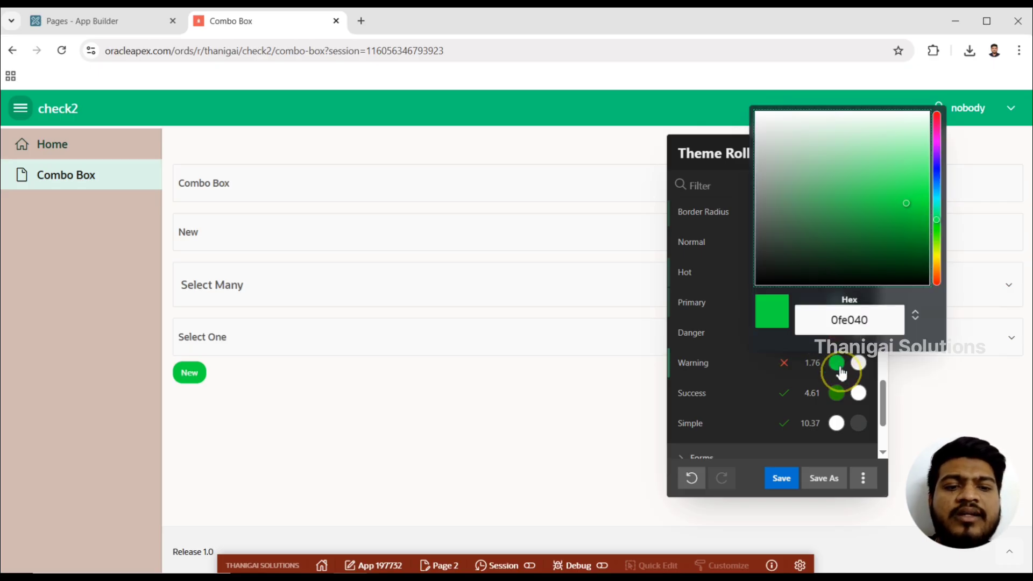
pyautogui.click(807, 375)
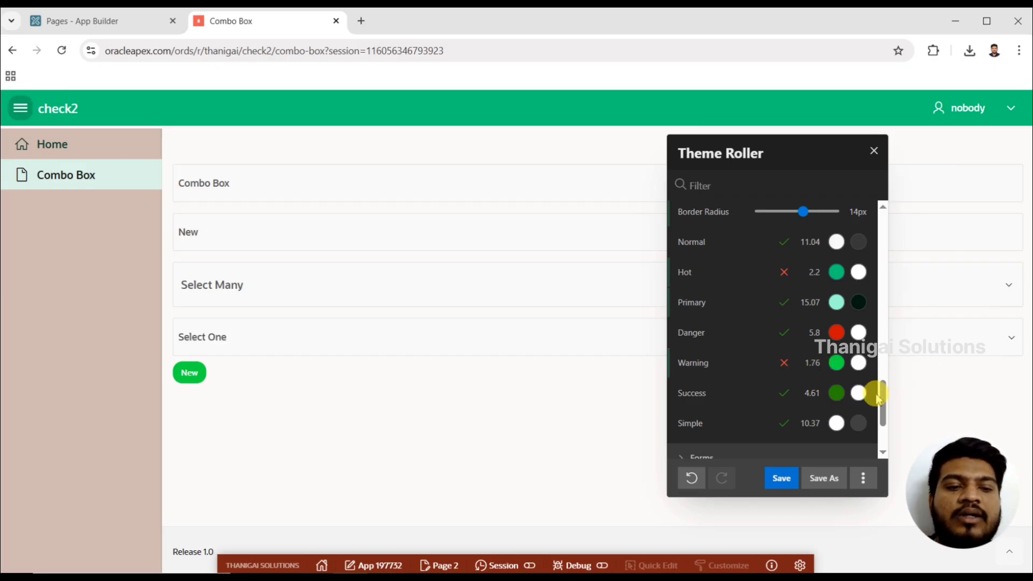
# - Try an empty ".css{}" rule in the theme's Custom CSS editor and clear it again
pyautogui.moveTo(883, 395); pyautogui.dragTo(877, 427)
pyautogui.click(702, 445)
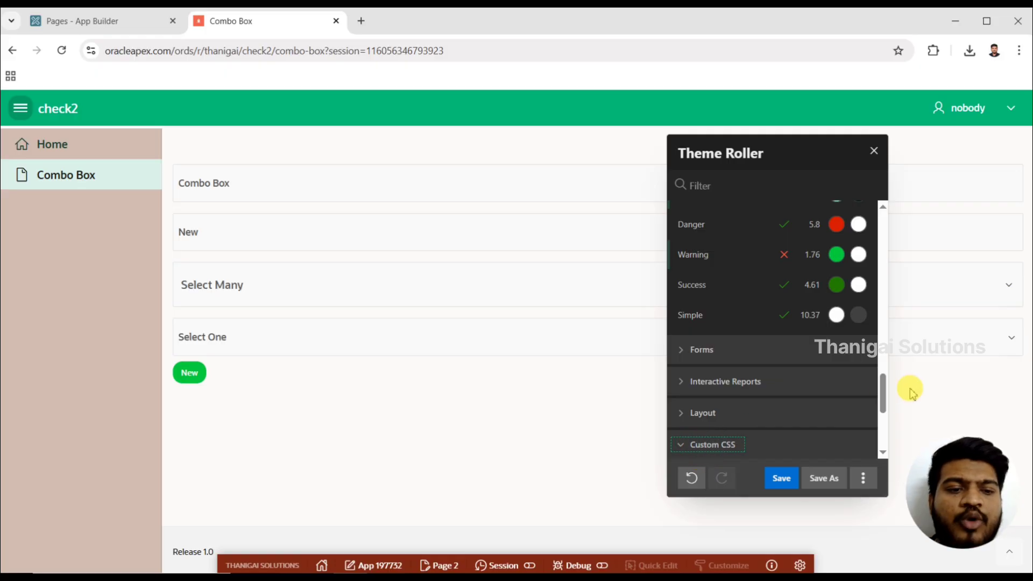
pyautogui.moveTo(881, 385); pyautogui.dragTo(885, 423)
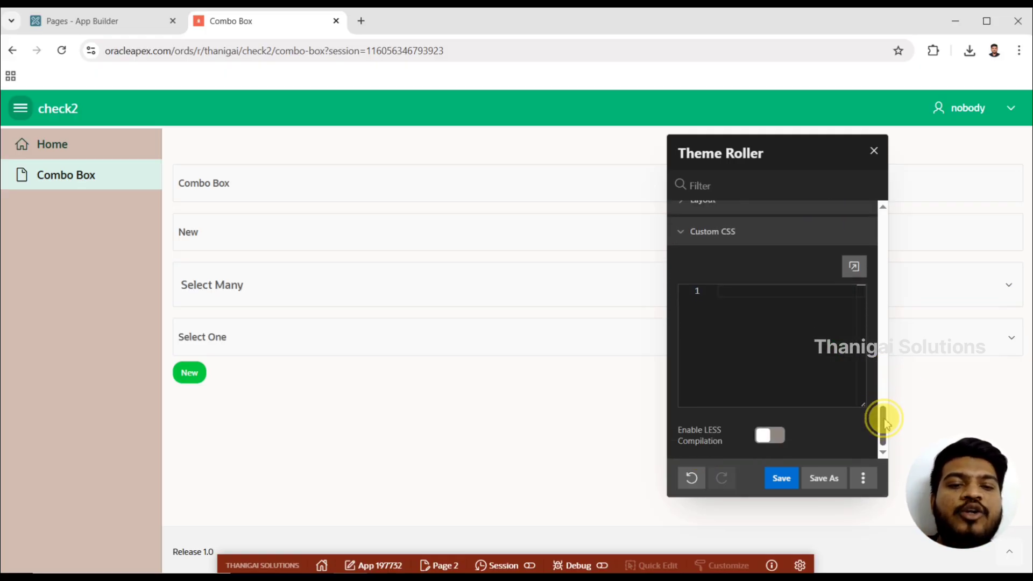
pyautogui.click(752, 308)
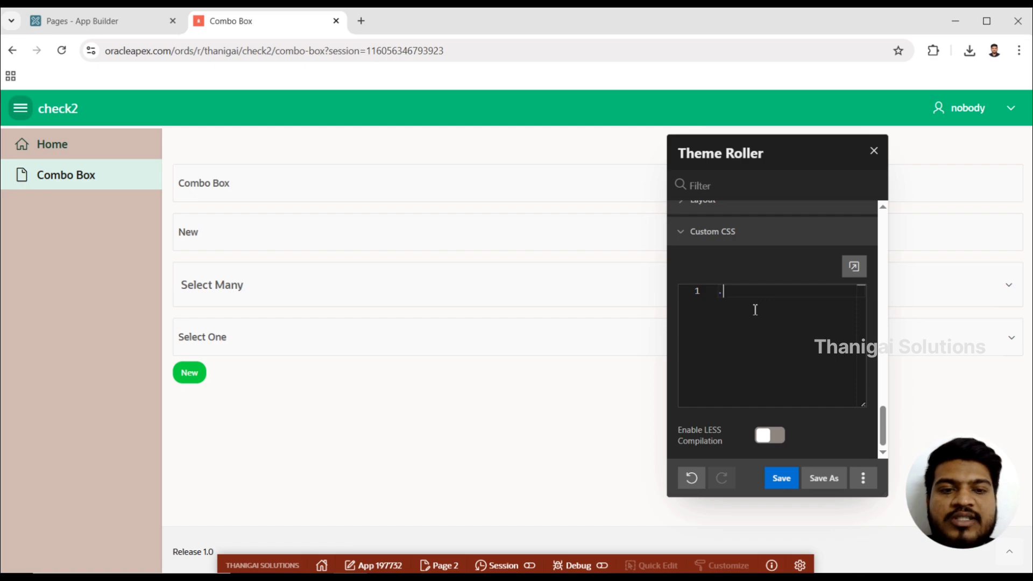
pyautogui.write('.css{')
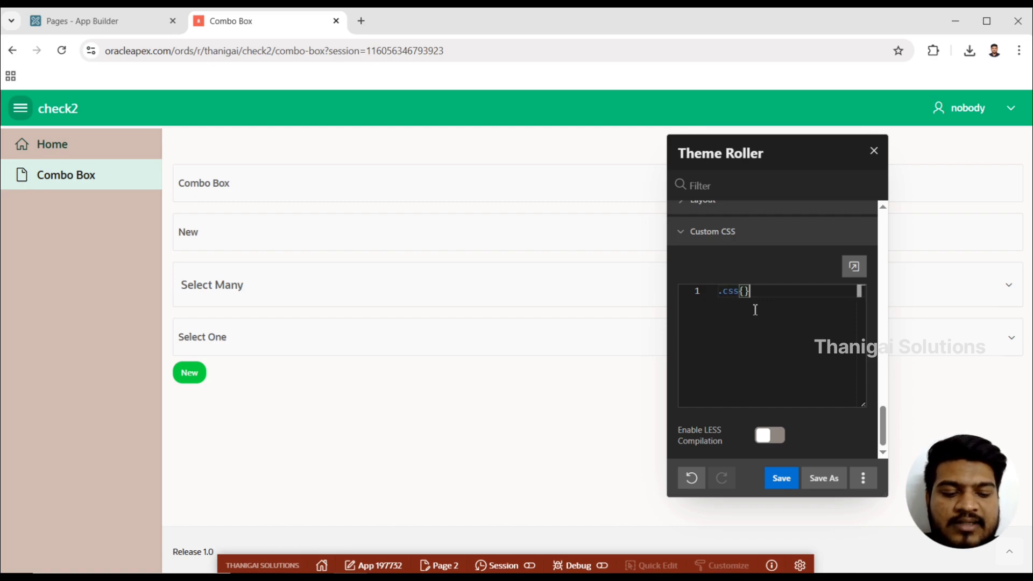
pyautogui.press('Return')
pyautogui.click(741, 315)
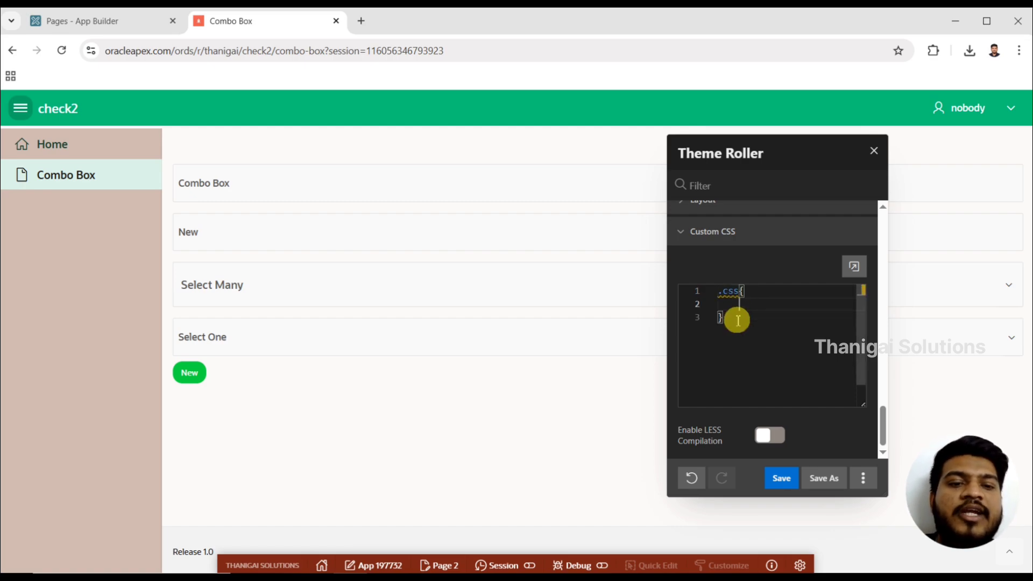
pyautogui.moveTo(738, 318); pyautogui.dragTo(688, 288)
pyautogui.press('BackSpace')
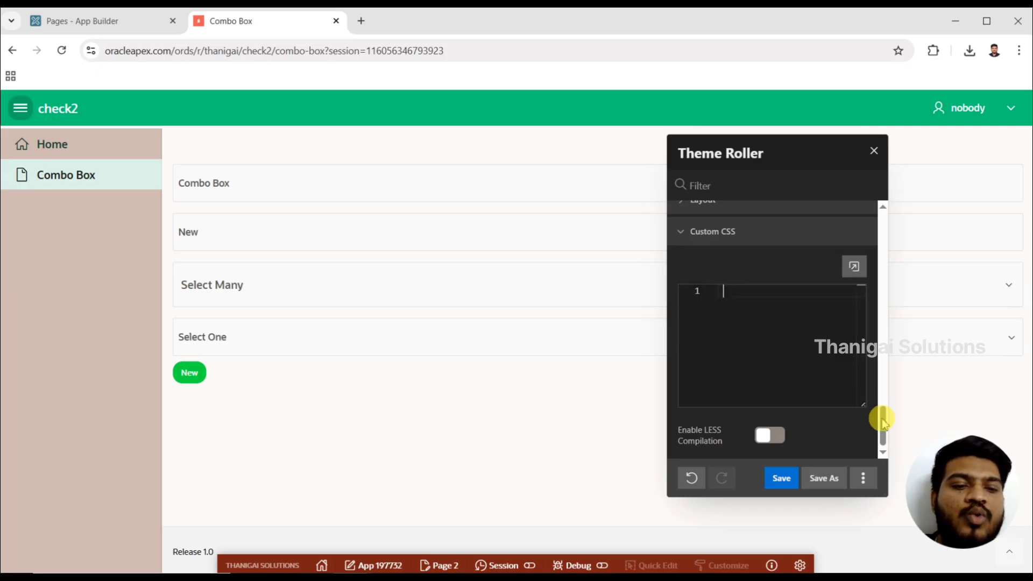
pyautogui.moveTo(881, 417); pyautogui.dragTo(899, 434)
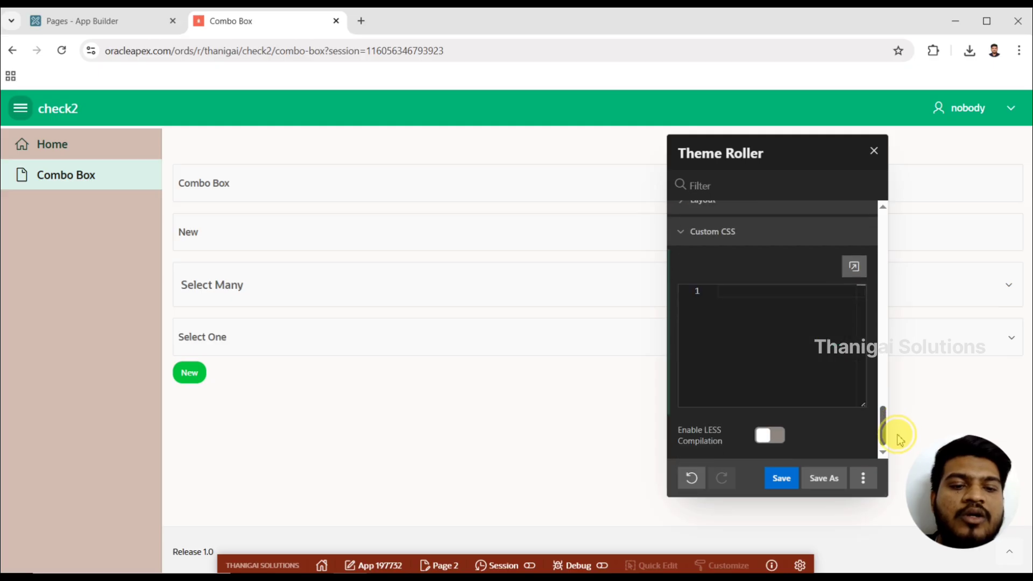
# - View the dialog for saving the customizations as a new theme style, and close it without saving
pyautogui.click(782, 478)
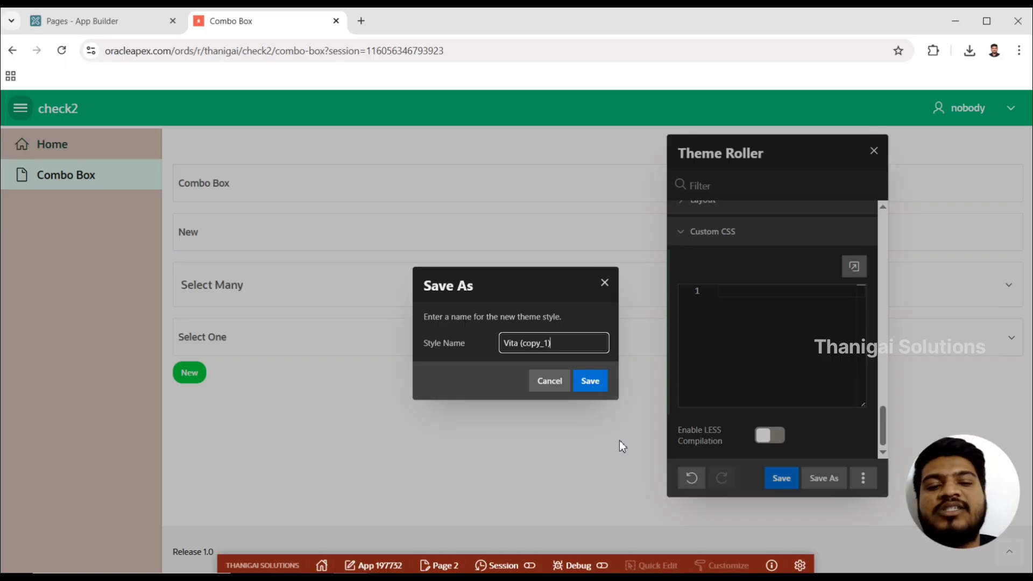
pyautogui.click(554, 392)
pyautogui.click(779, 479)
pyautogui.click(730, 402)
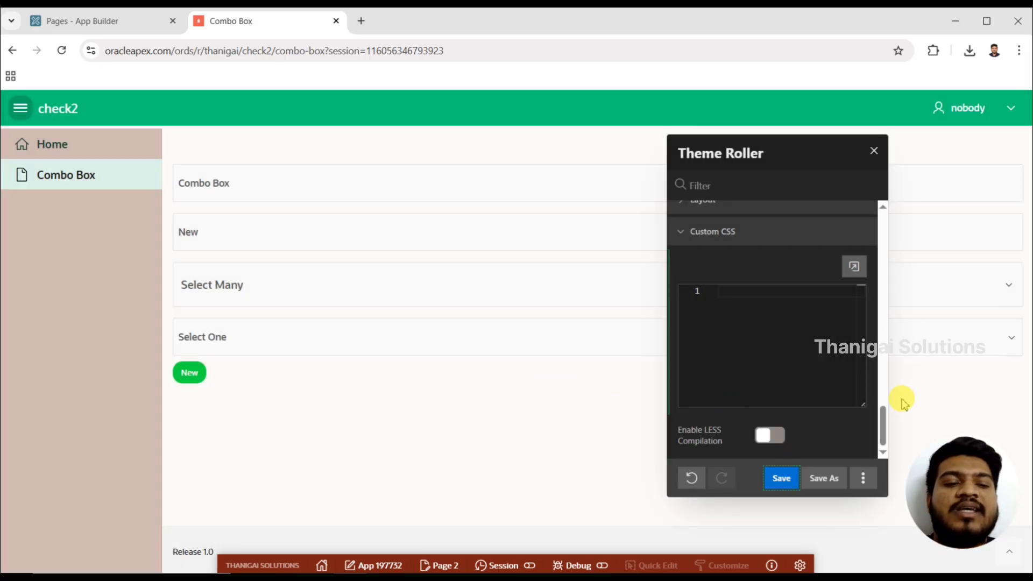
# - Switch the theme back to Redwood Light, accepting the loss of the current customizations
pyautogui.moveTo(880, 418); pyautogui.dragTo(909, 187)
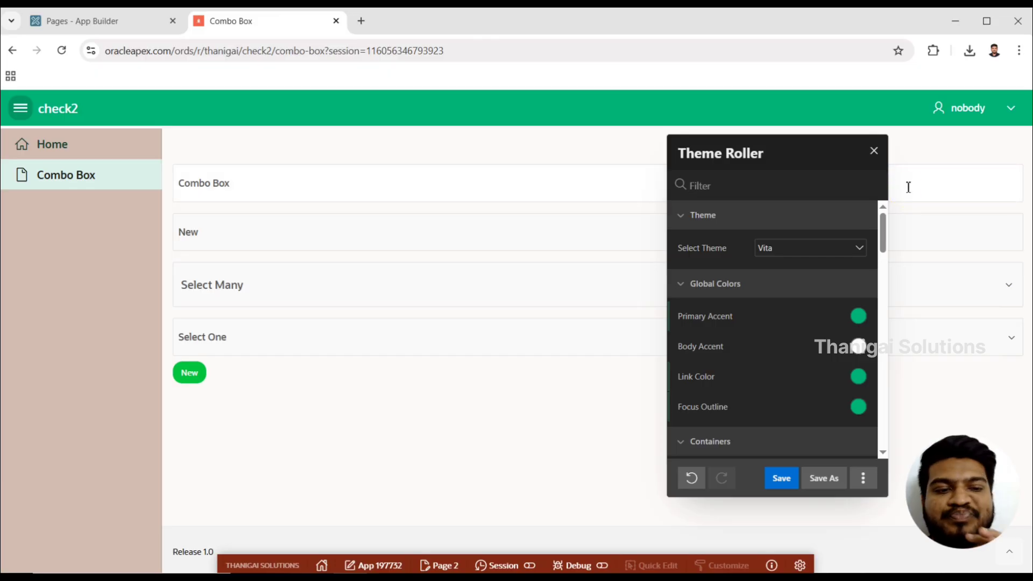
pyautogui.click(855, 247)
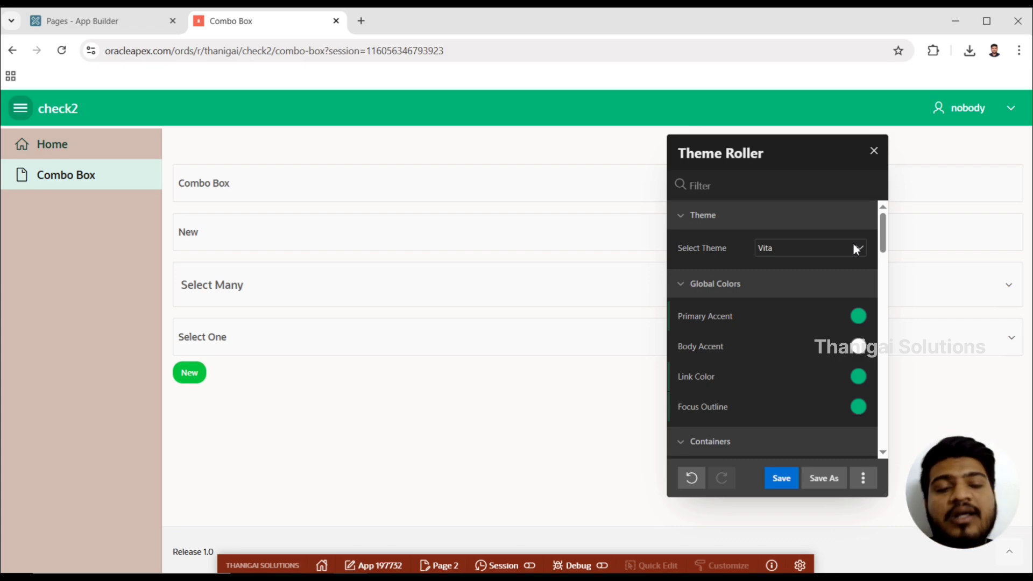
pyautogui.click(853, 248)
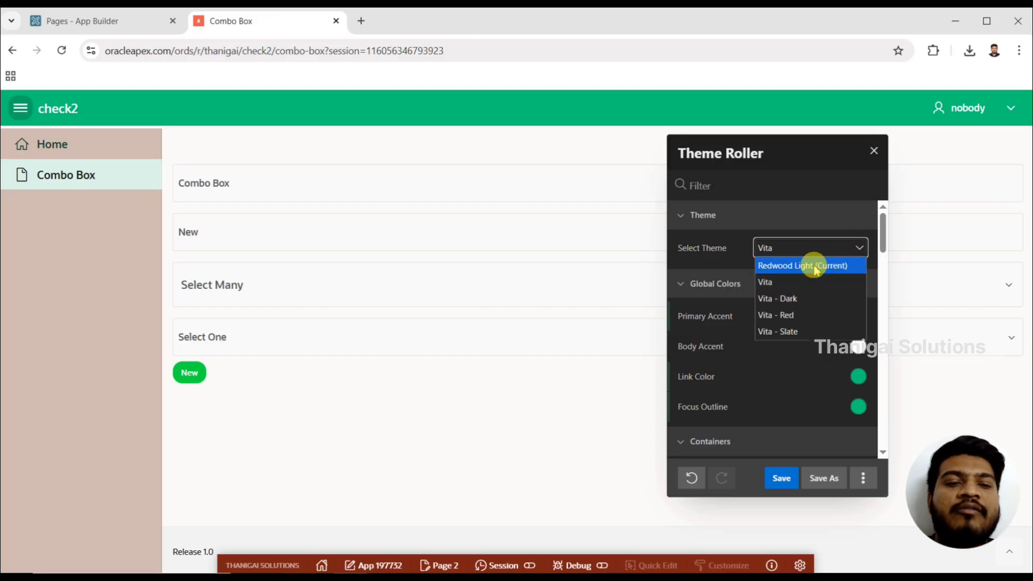
pyautogui.click(812, 265)
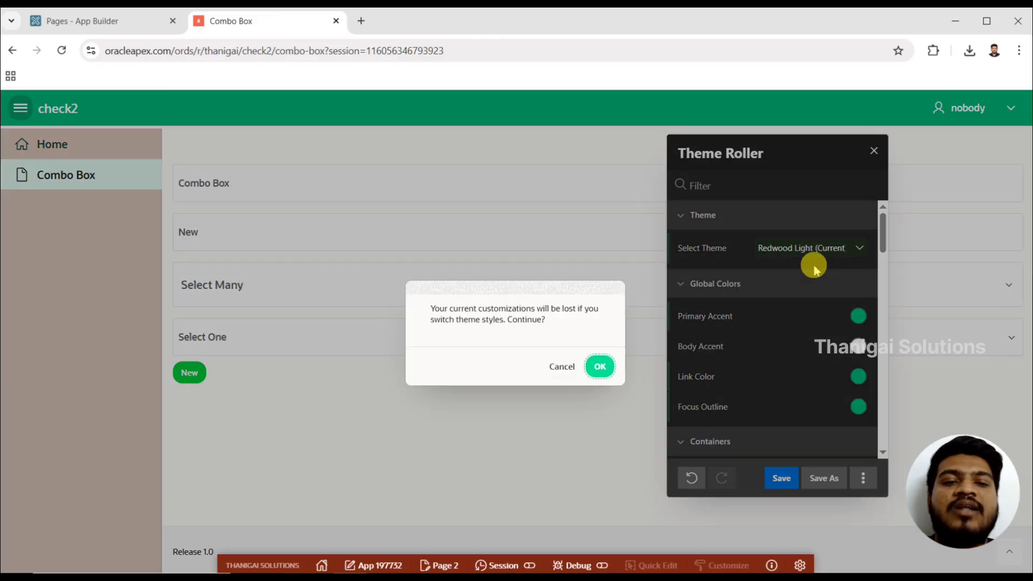
pyautogui.click(603, 368)
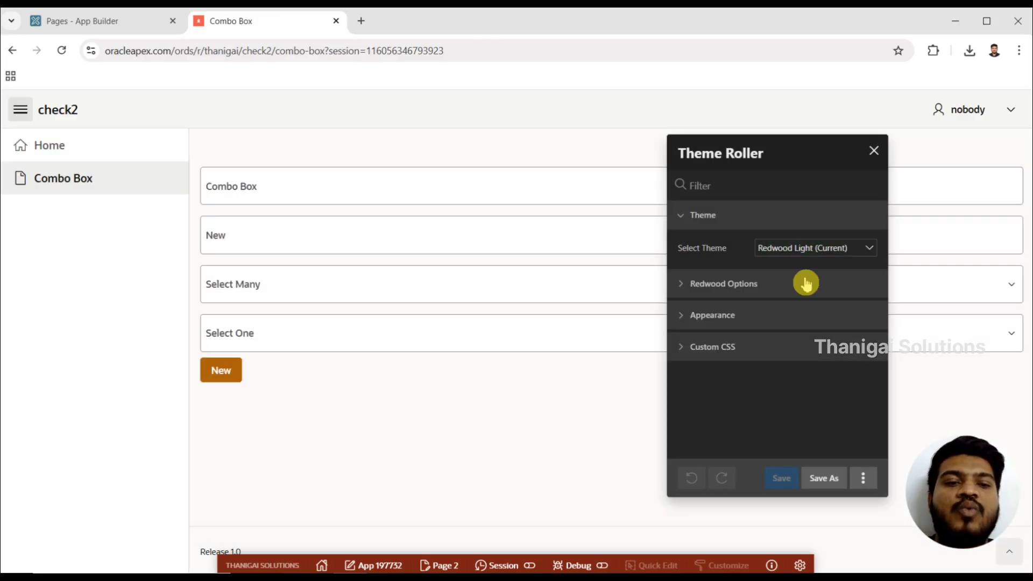
# - Look through the theme choices and the Layout choices under Redwood Options without changing them
pyautogui.click(795, 251)
pyautogui.click(796, 251)
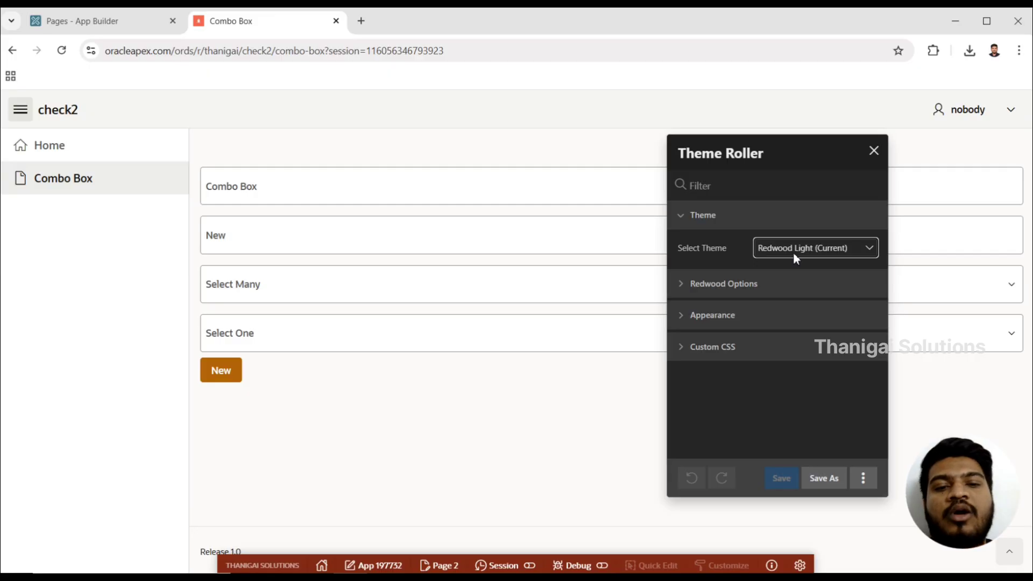
pyautogui.click(681, 294)
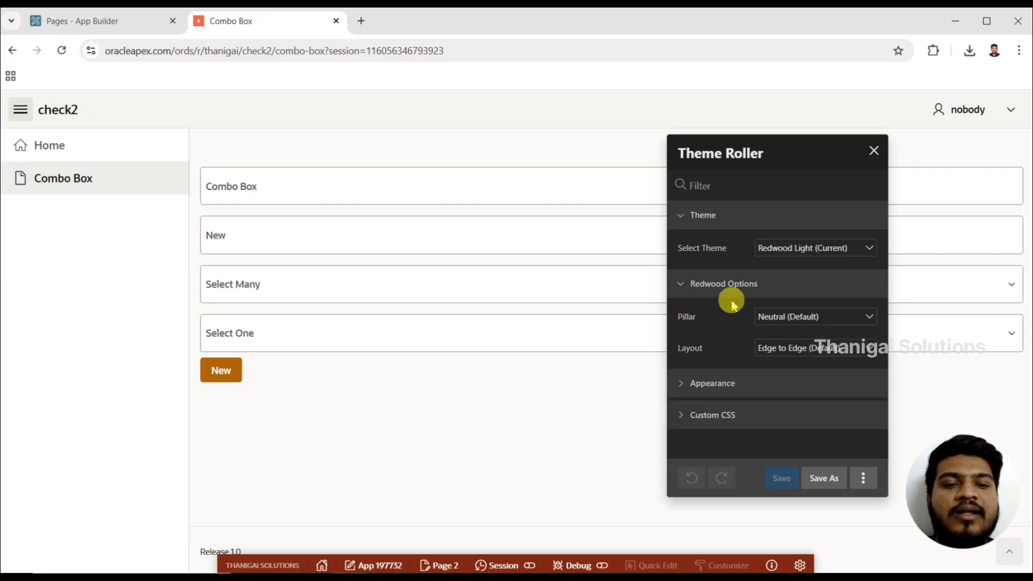
pyautogui.click(786, 351)
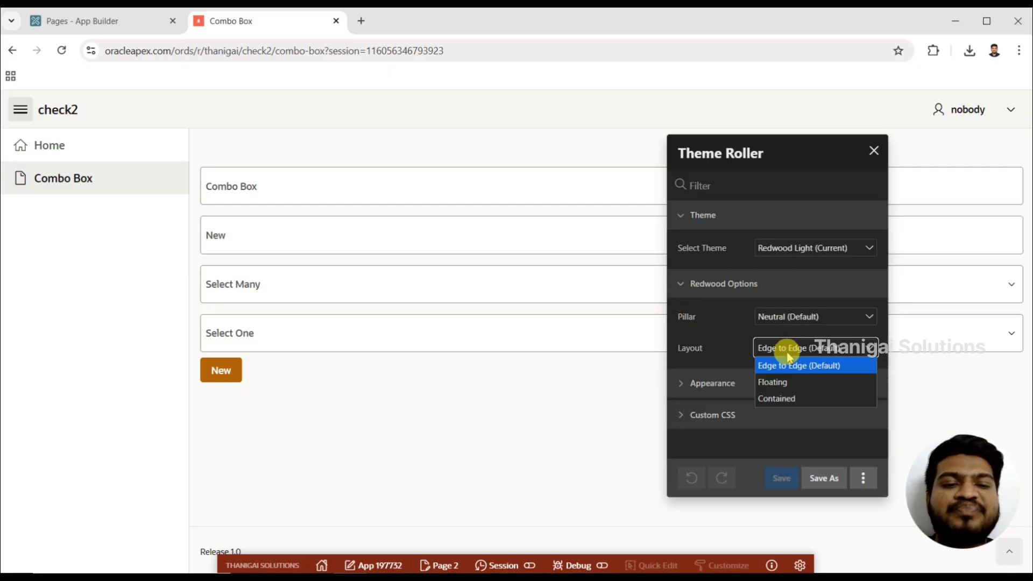
pyautogui.click(788, 352)
pyautogui.click(787, 352)
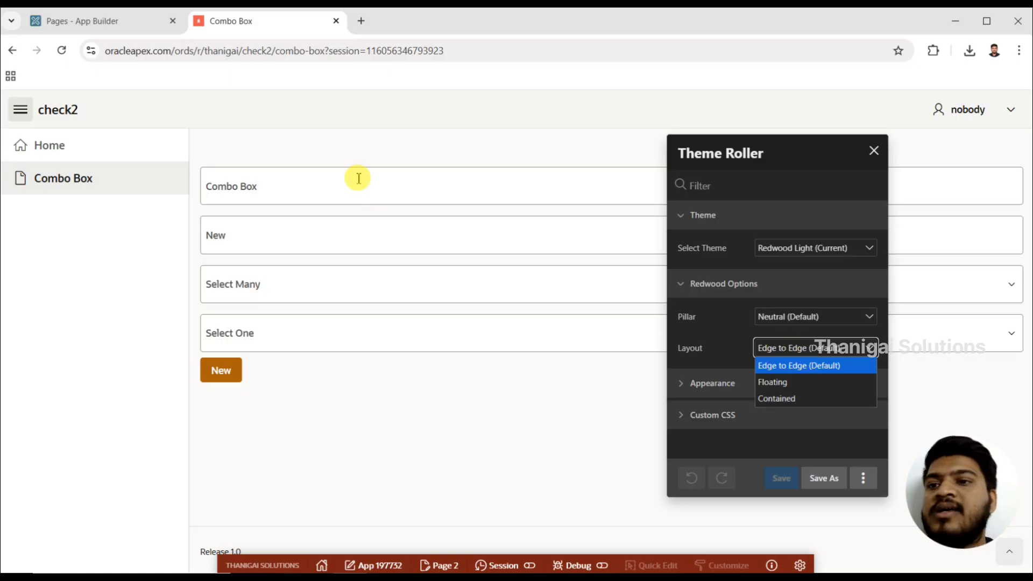
# - Collapse the application's side navigation and set the Redwood layout to Contained
pyautogui.click(21, 111)
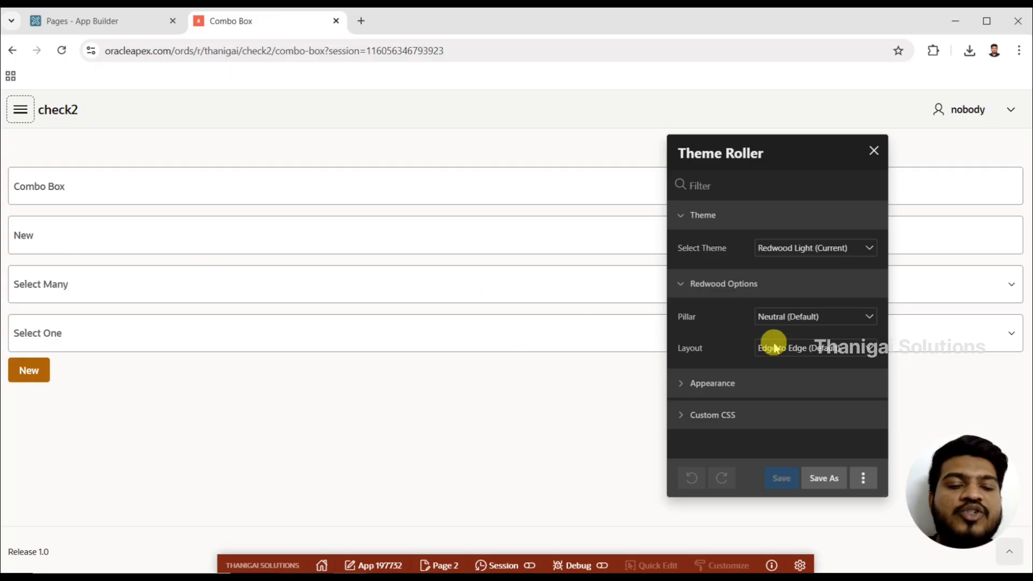
pyautogui.click(775, 345)
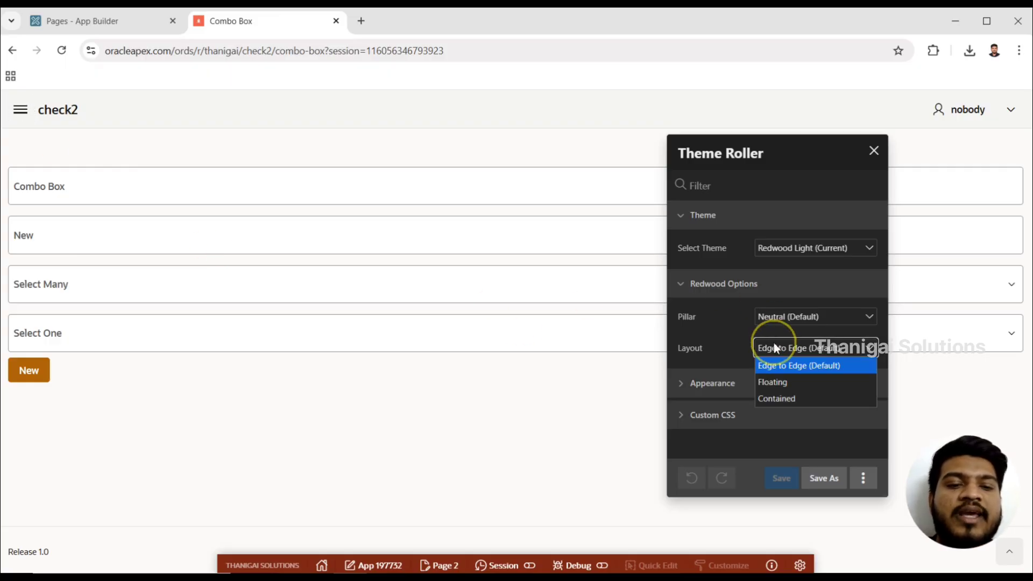
pyautogui.click(777, 399)
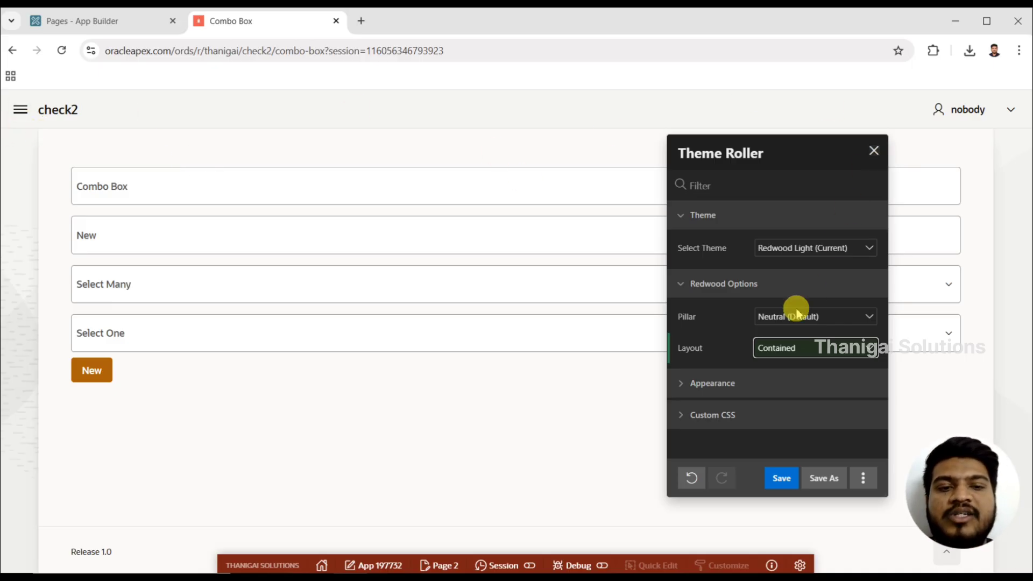
# - Try the Floating layout on the page and switch back to Edge to Edge (Default)
pyautogui.click(787, 351)
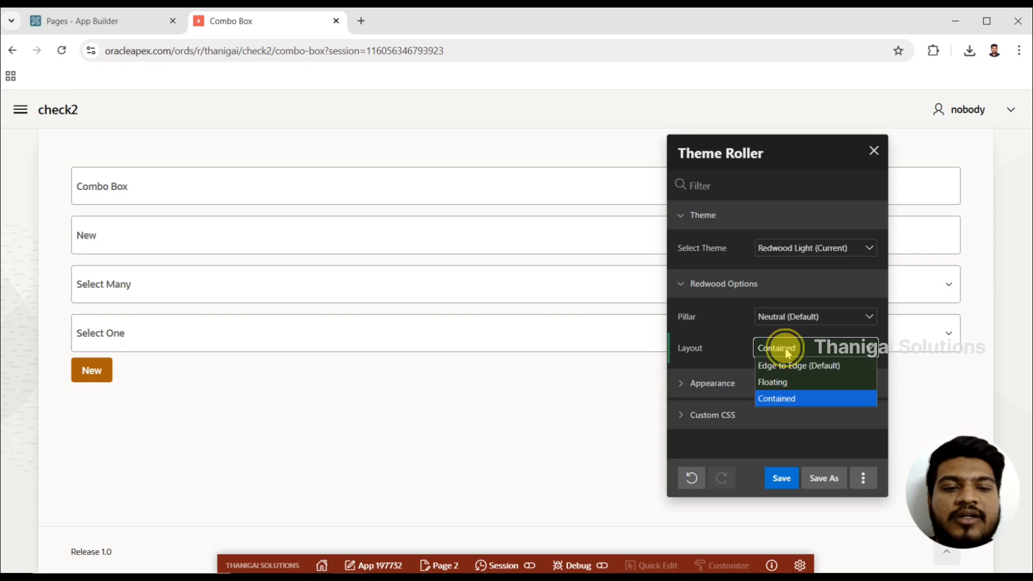
pyautogui.click(776, 382)
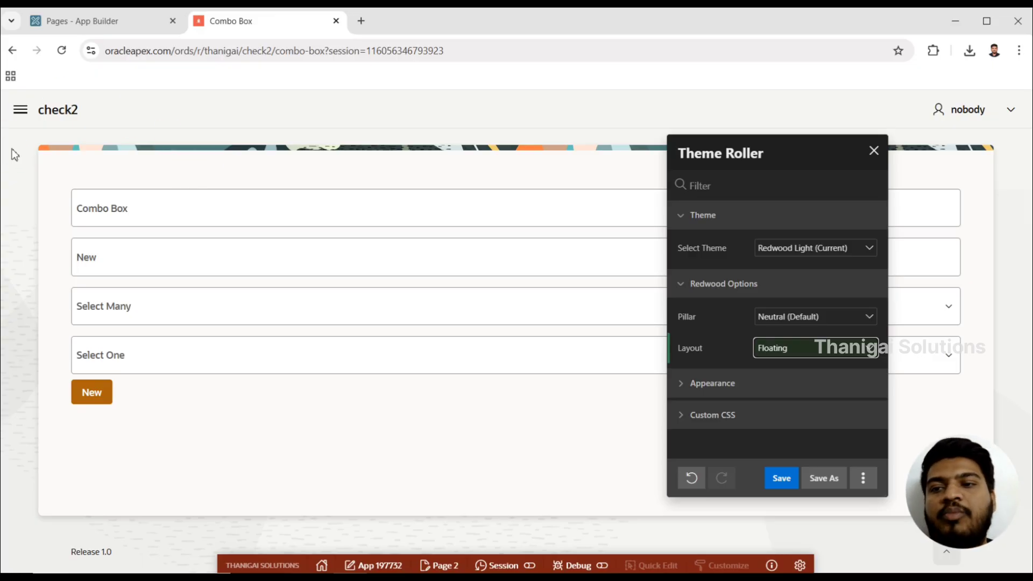
pyautogui.click(832, 356)
pyautogui.click(806, 363)
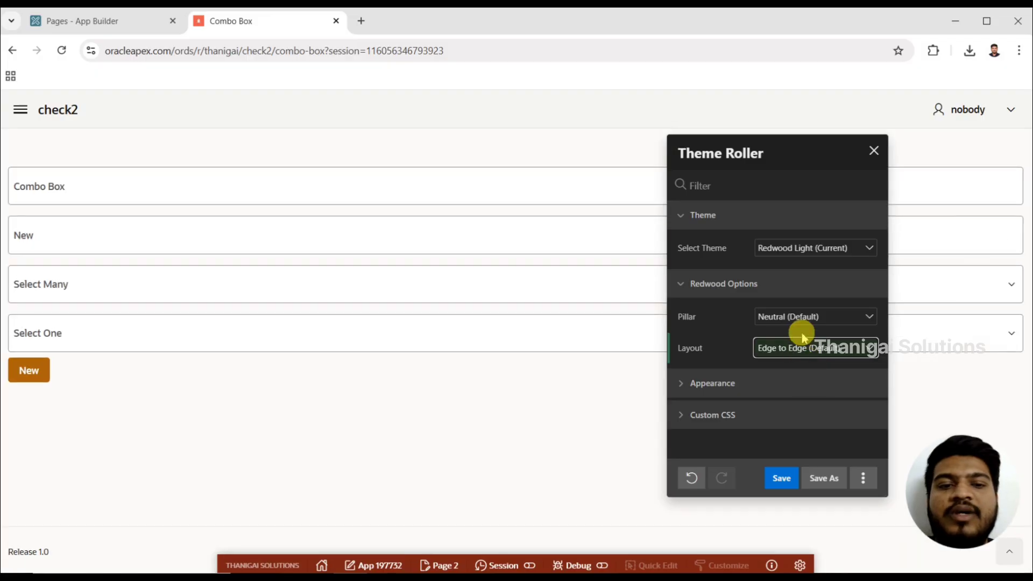
# - Compare the Floating and Contained layouts once more and leave the Redwood layout set to Floating
pyautogui.click(800, 347)
pyautogui.click(771, 383)
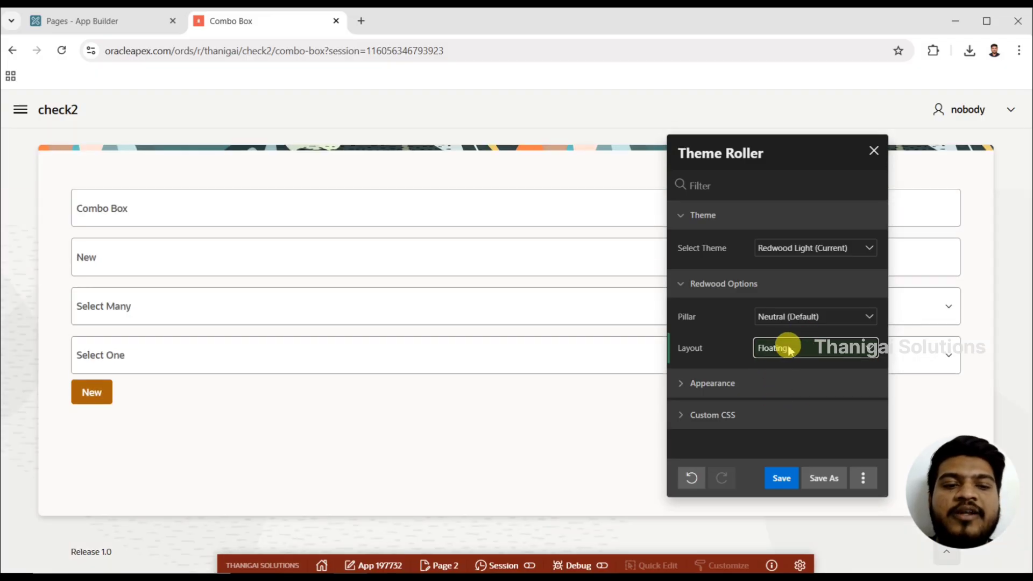
pyautogui.click(790, 350)
pyautogui.click(783, 398)
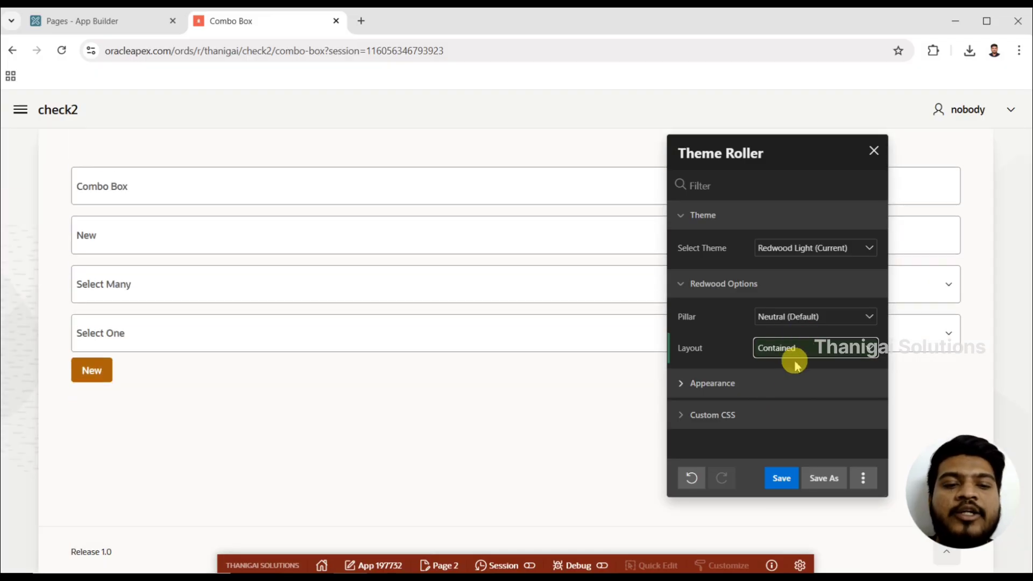
pyautogui.click(794, 361)
pyautogui.click(781, 383)
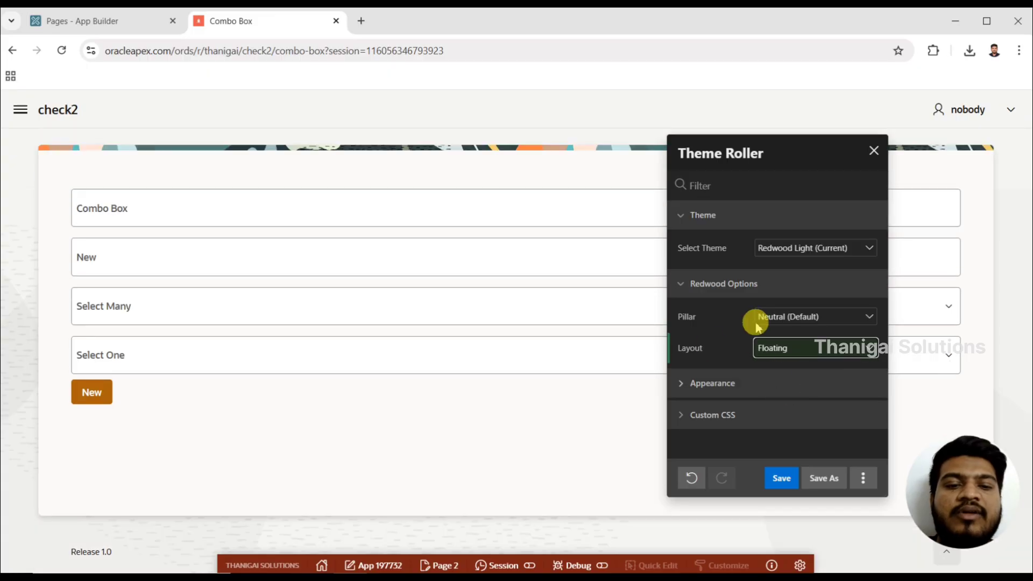
# - Examine the theme's Appearance settings and the Custom CSS editor, and close Theme Roller without saving
pyautogui.click(687, 385)
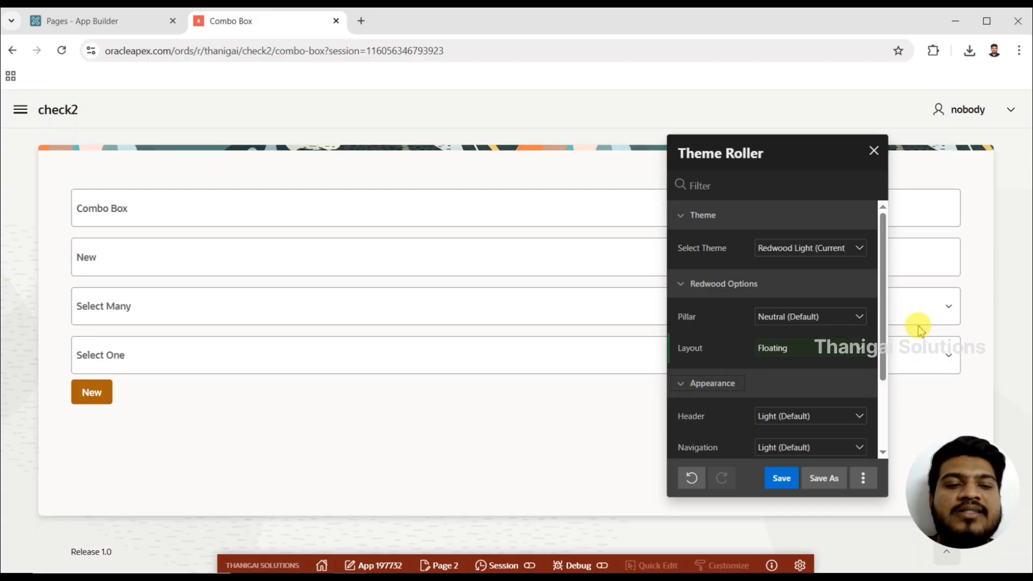
pyautogui.moveTo(881, 273); pyautogui.dragTo(904, 377)
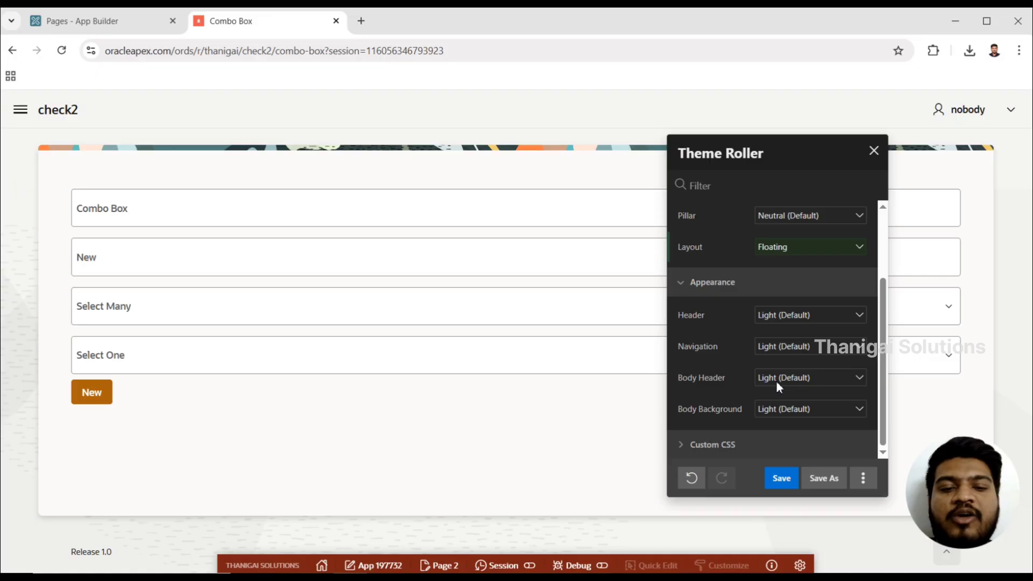
pyautogui.click(694, 445)
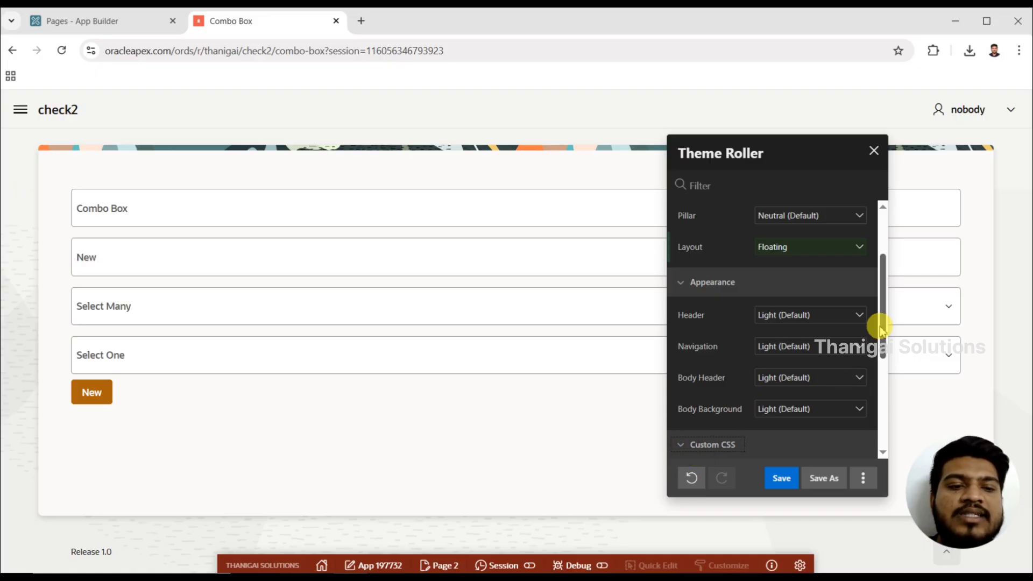
pyautogui.moveTo(874, 334); pyautogui.dragTo(864, 406)
pyautogui.click(762, 351)
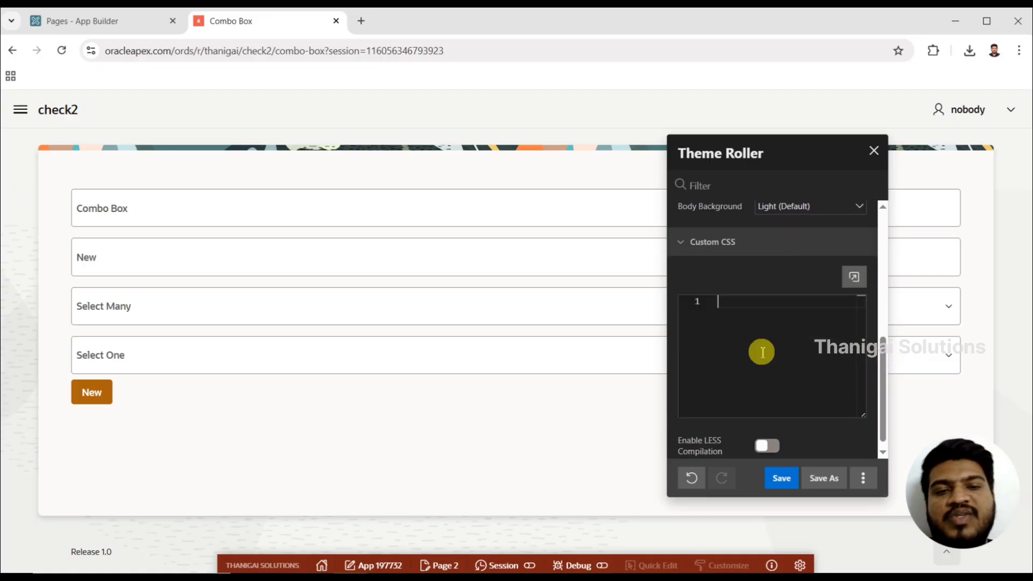
pyautogui.click(873, 152)
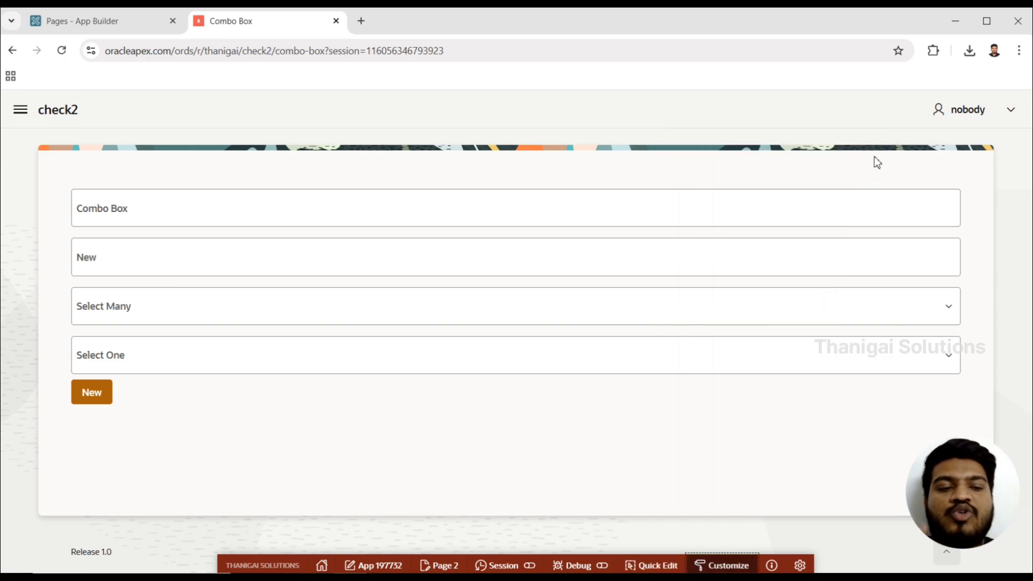